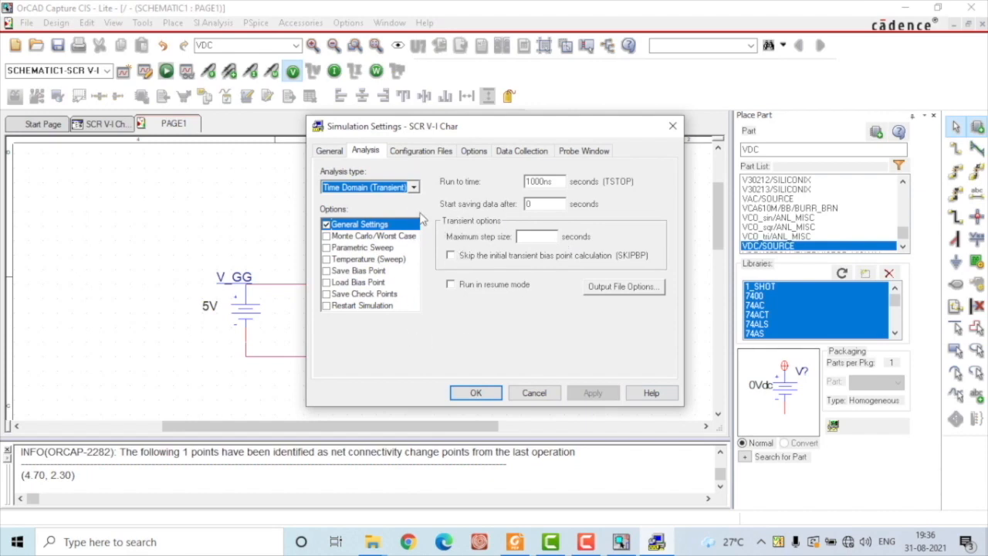
Configure a linear DC Sweep of voltage source V_AA from 0 to 100 with an increment of 0.1.
{"action": "left_click", "coordinate": [414, 188]}
{"action": "left_click", "coordinate": [341, 210]}
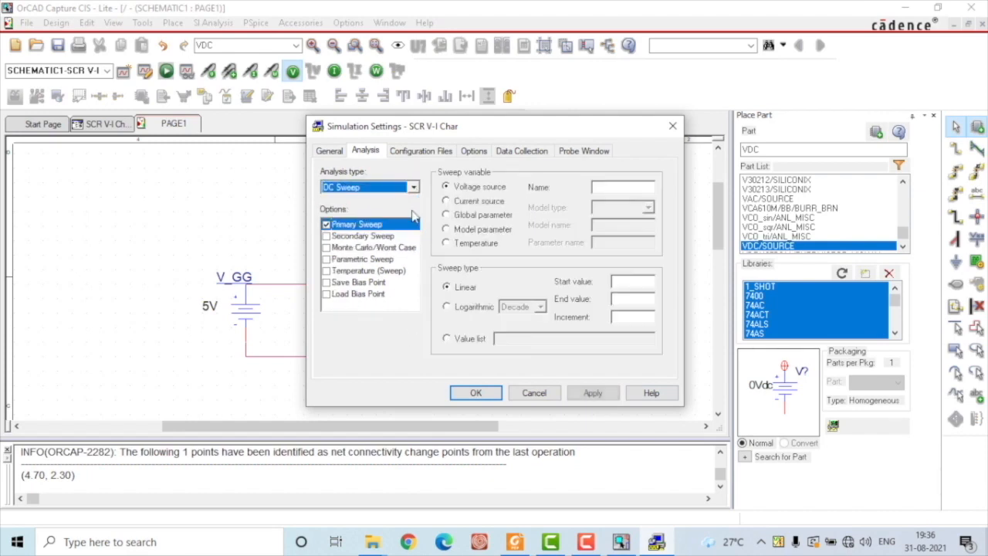
{"action": "left_click_drag", "start_coordinate": [452, 128], "coordinate": [772, 144]}
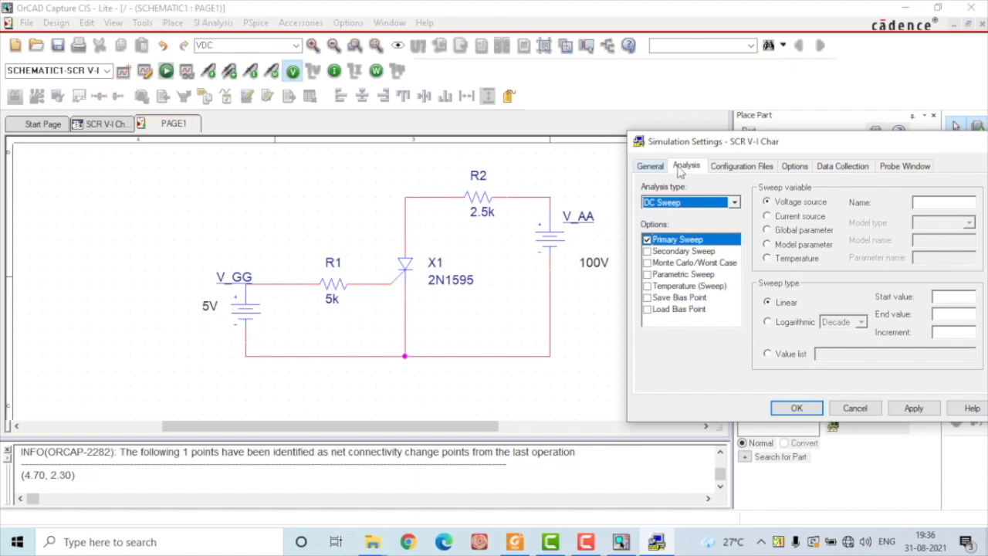
{"action": "left_click_drag", "start_coordinate": [687, 143], "coordinate": [678, 153]}
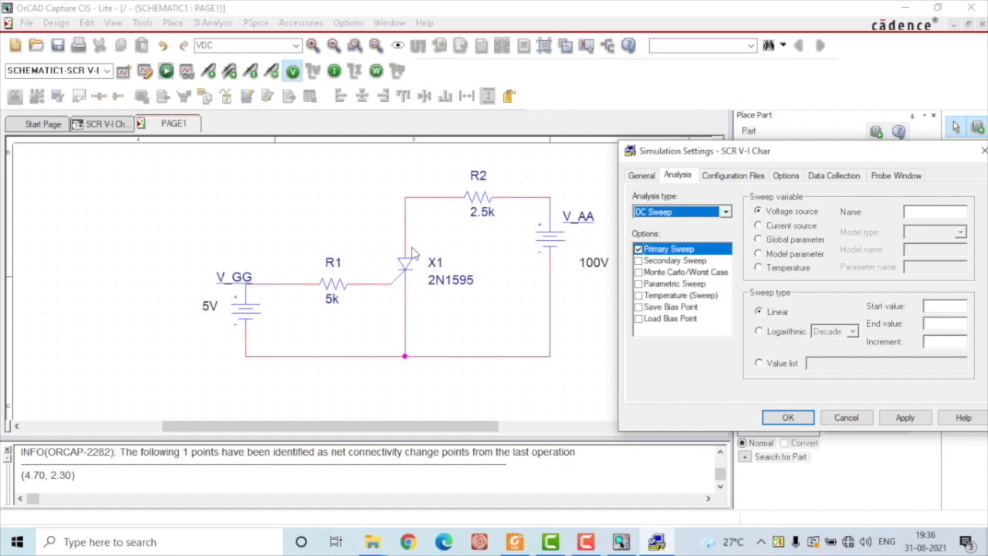
{"action": "left_click", "coordinate": [697, 255]}
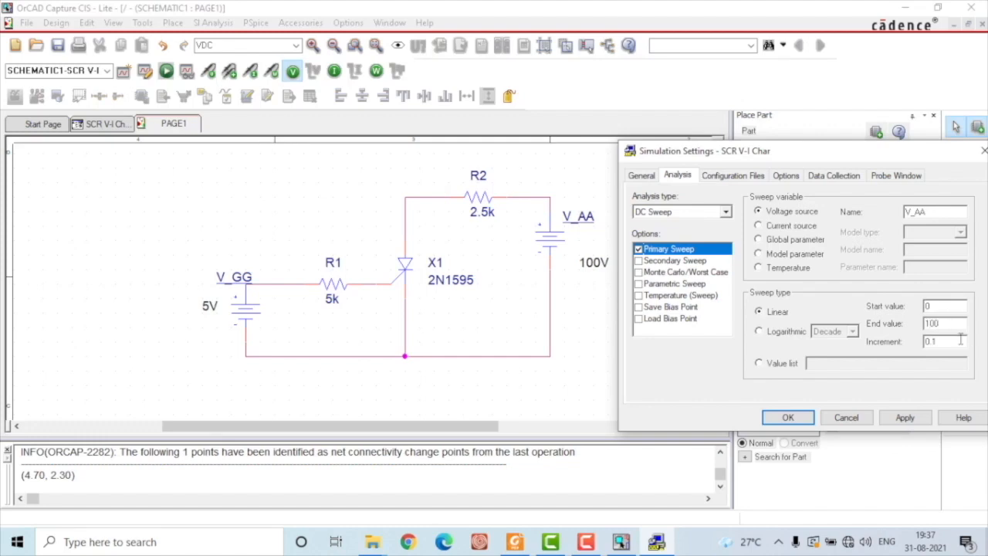
{"action": "left_click", "coordinate": [906, 417]}
{"action": "left_click", "coordinate": [807, 419]}
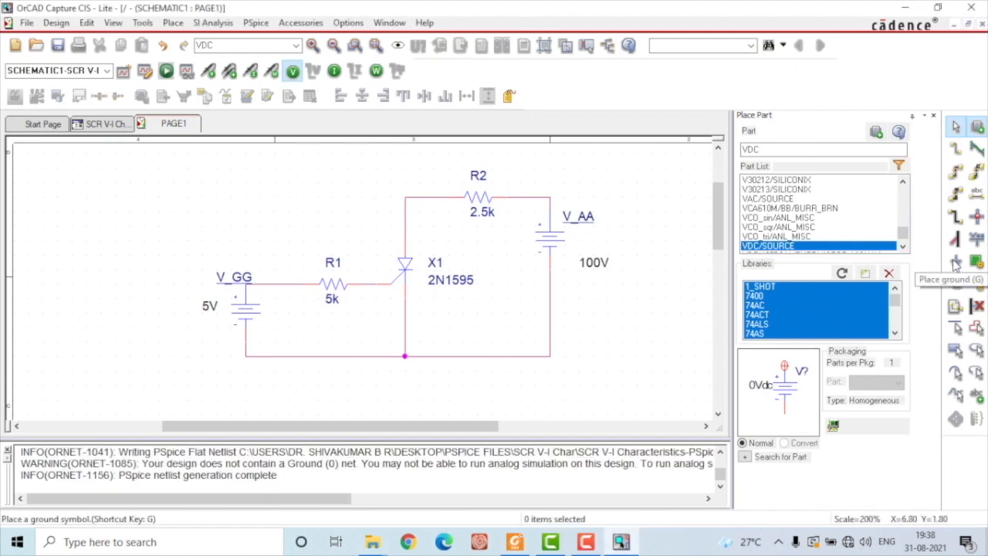
Place a 0/CAPSYM ground symbol just below the junction on the circuit's lower wire.
{"action": "left_click", "coordinate": [955, 263]}
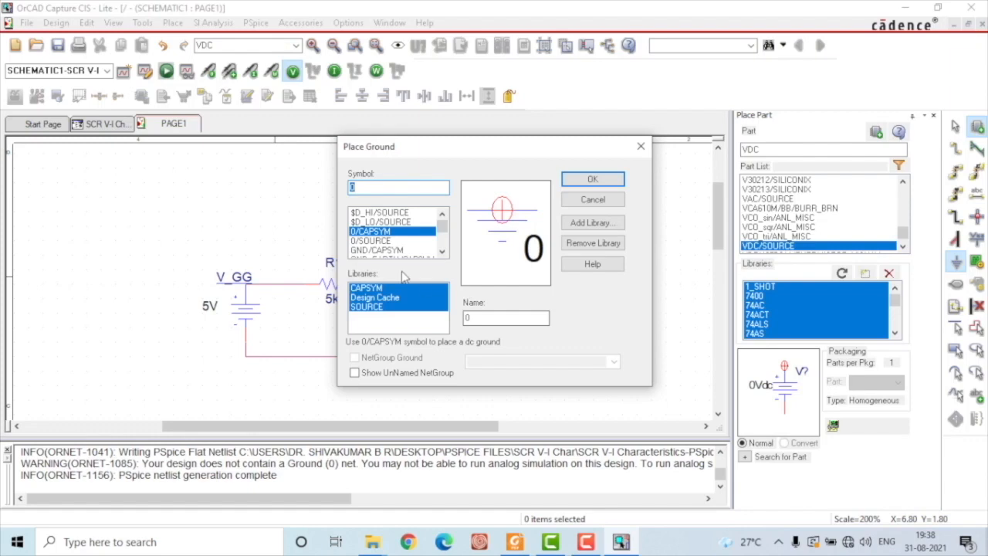
{"action": "double_click", "coordinate": [373, 232]}
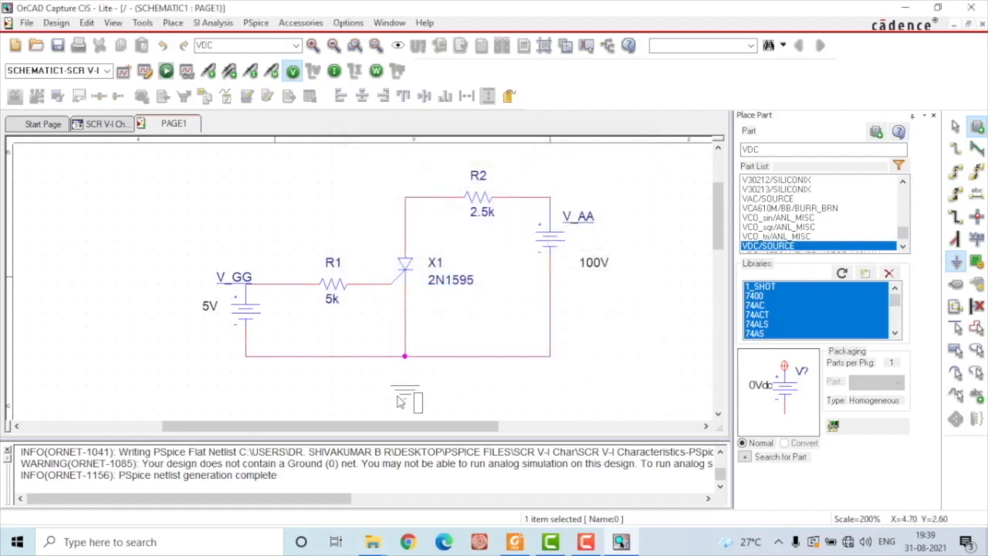
{"action": "left_click", "coordinate": [402, 393]}
{"action": "key", "text": "Escape"}
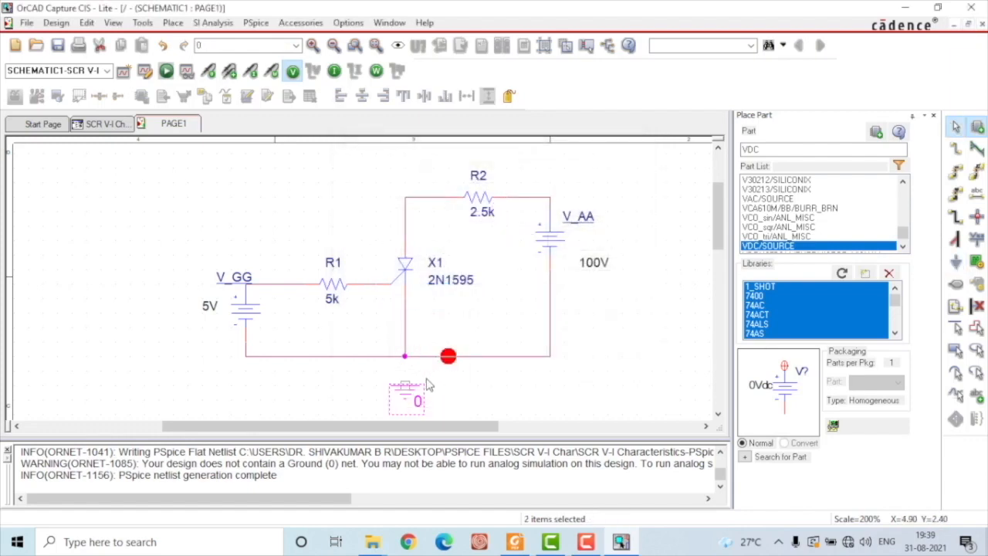
Wire the junction under the SCR's cathode to the ground symbol.
{"action": "key", "text": "w"}
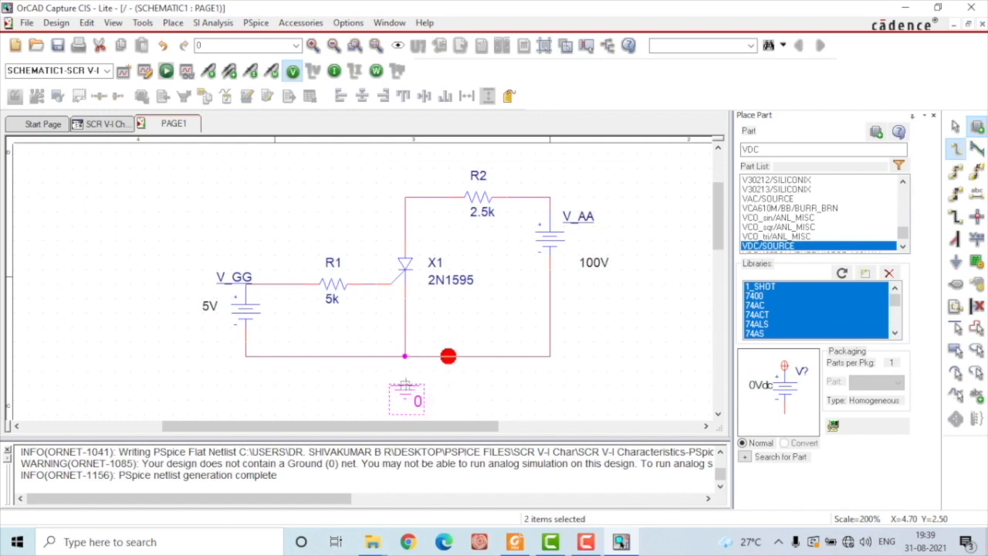
{"action": "left_click", "coordinate": [405, 357]}
{"action": "left_click", "coordinate": [405, 384]}
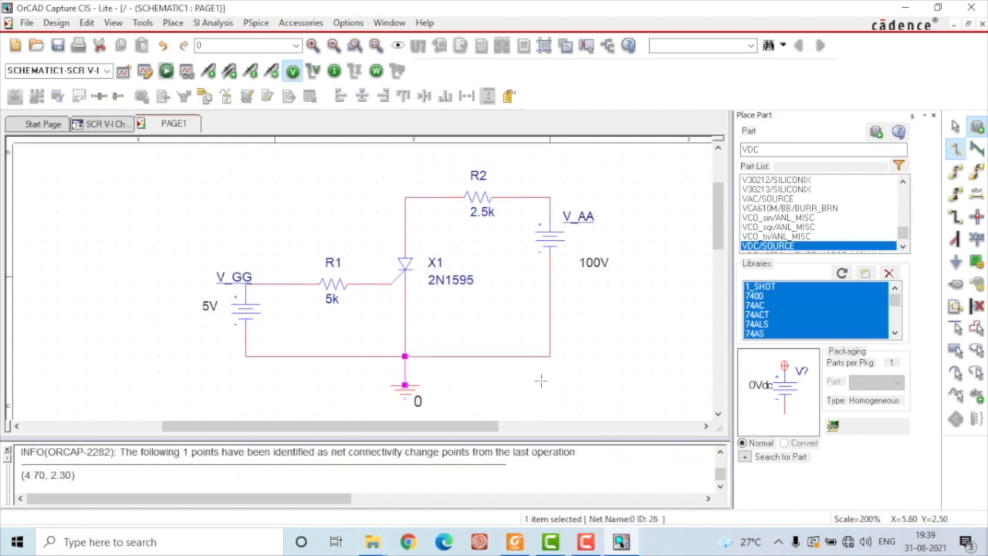
{"action": "key", "text": "Escape"}
{"action": "left_click", "coordinate": [428, 384]}
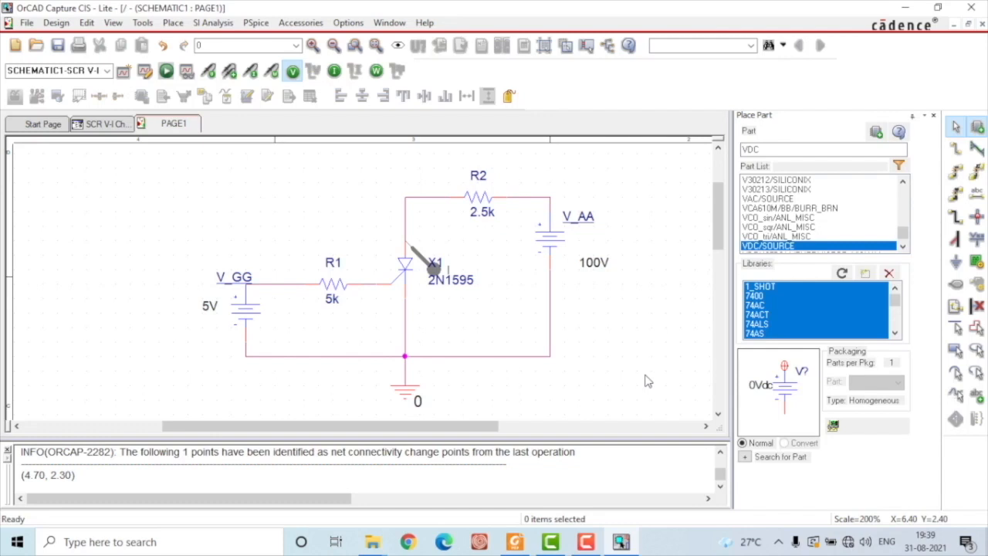
Run the PSpice simulation and review the I(X1:A) plot in PSpice A/D against the schematic in OrCAD Capture.
{"action": "left_click", "coordinate": [168, 74]}
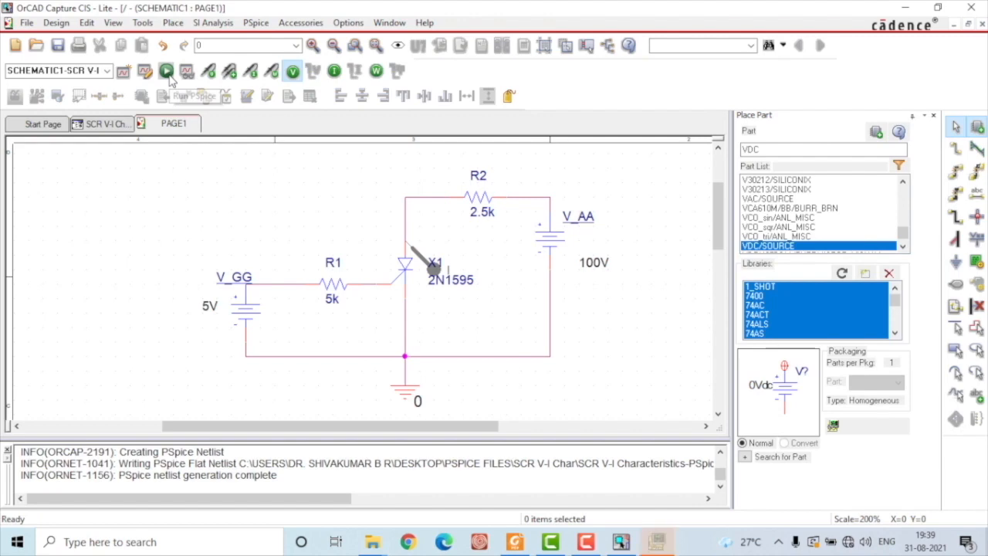
{"action": "left_click", "coordinate": [658, 544]}
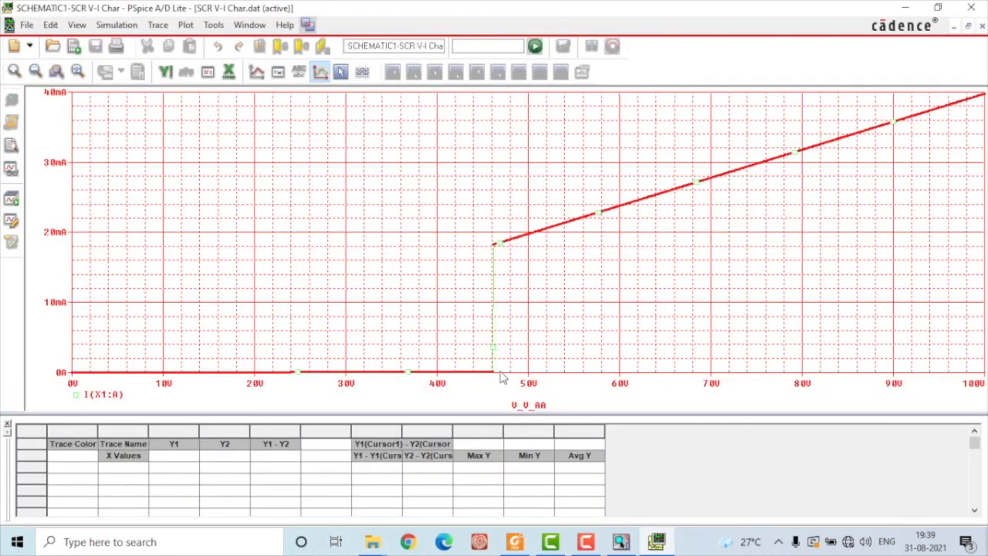
{"action": "left_click", "coordinate": [623, 544]}
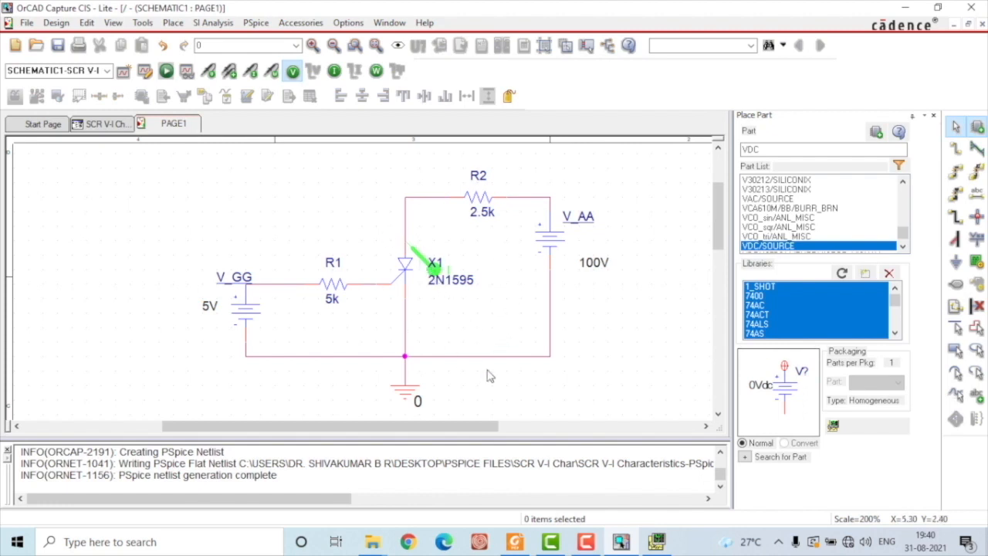
{"action": "left_click", "coordinate": [660, 542]}
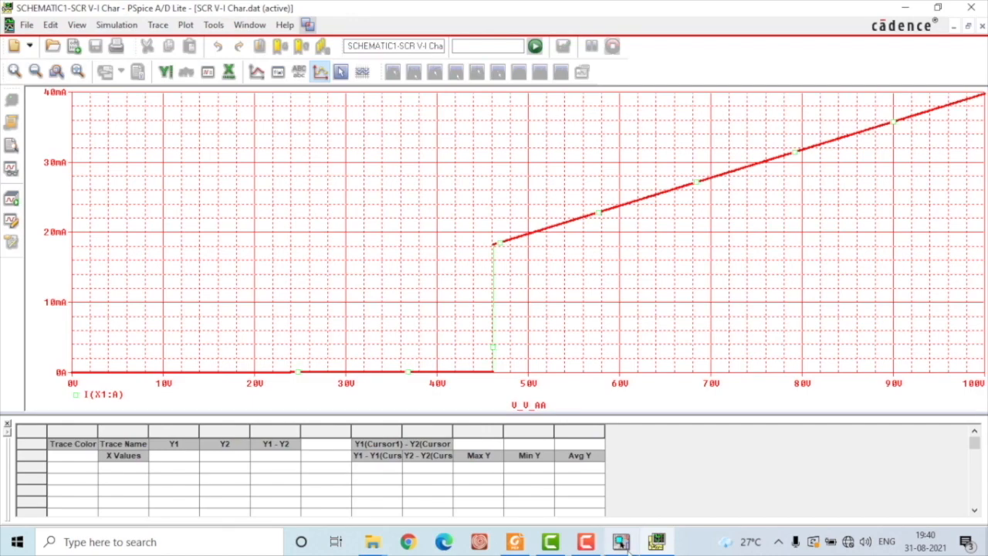
{"action": "mouse_move", "coordinate": [621, 542]}
{"action": "left_click", "coordinate": [567, 510]}
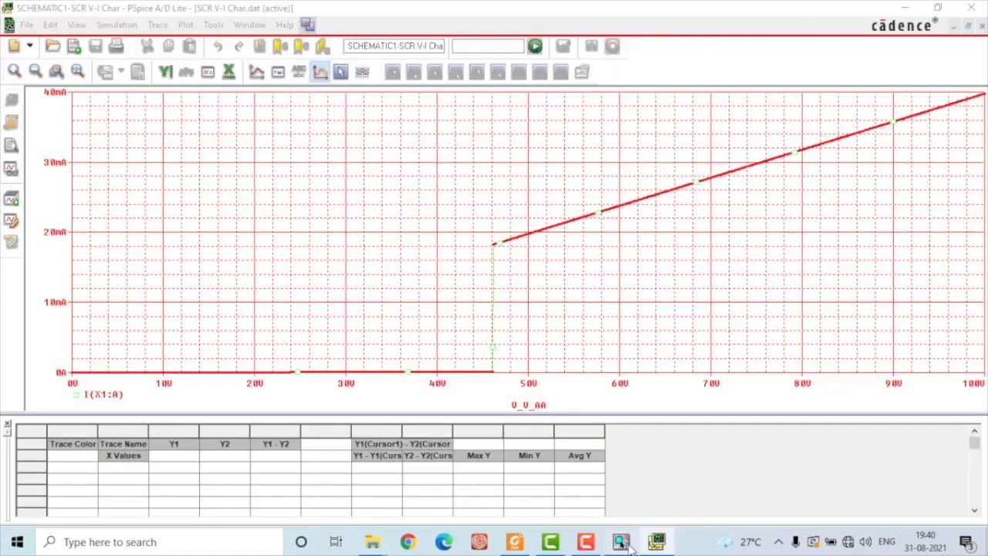
{"action": "left_click", "coordinate": [625, 545]}
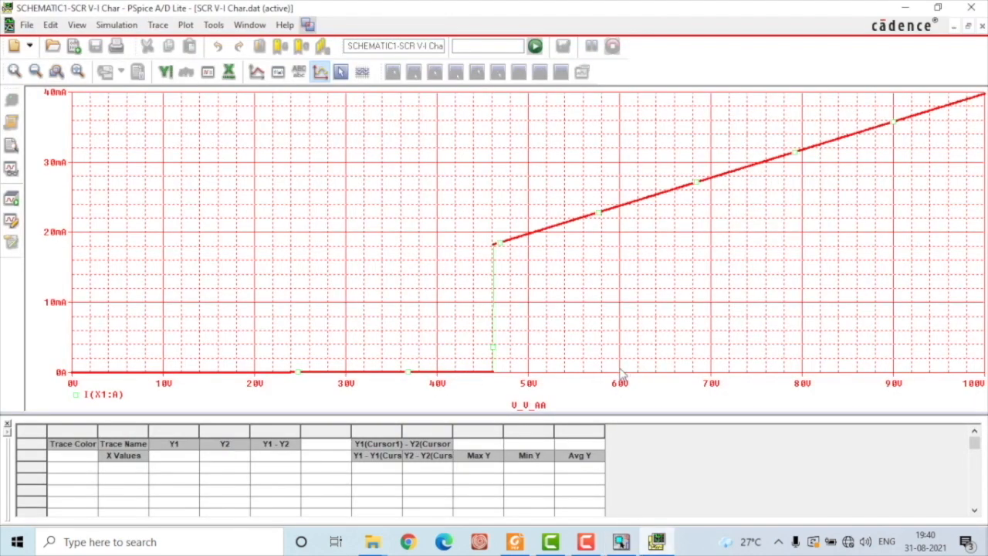
Change the plot's X-axis variable to V(X1:A,X1:K), with alias names excluded from the variable list.
{"action": "double_click", "coordinate": [530, 386]}
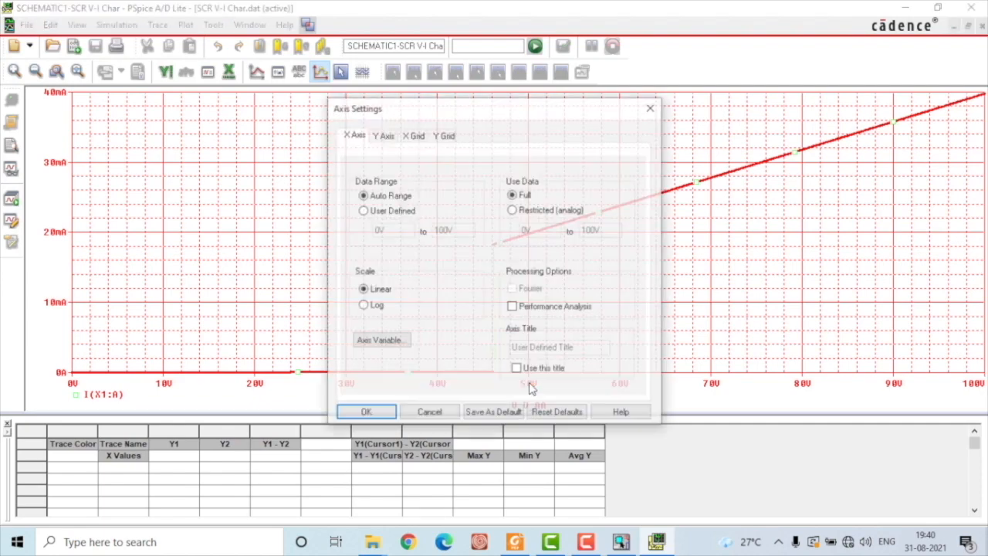
{"action": "left_click", "coordinate": [380, 340]}
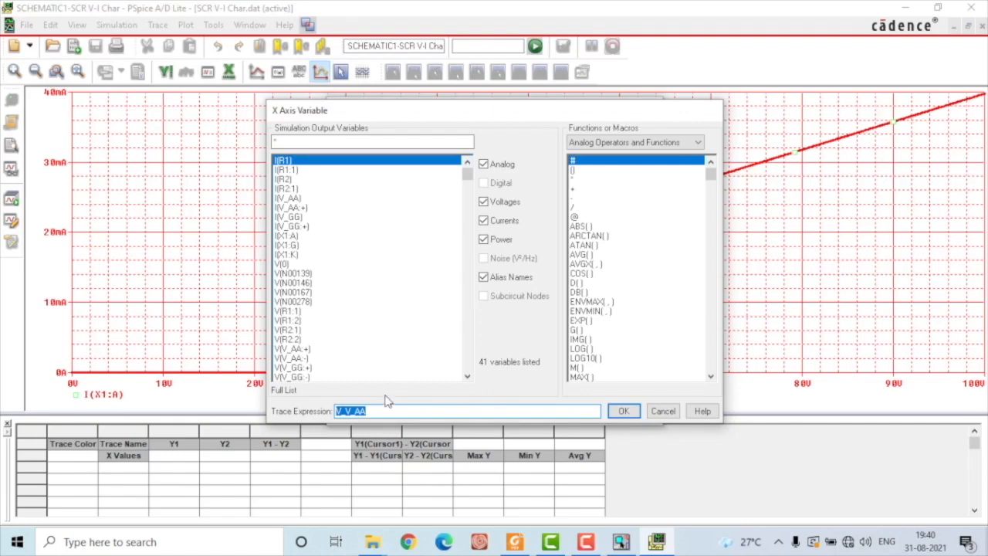
{"action": "left_click", "coordinate": [484, 277]}
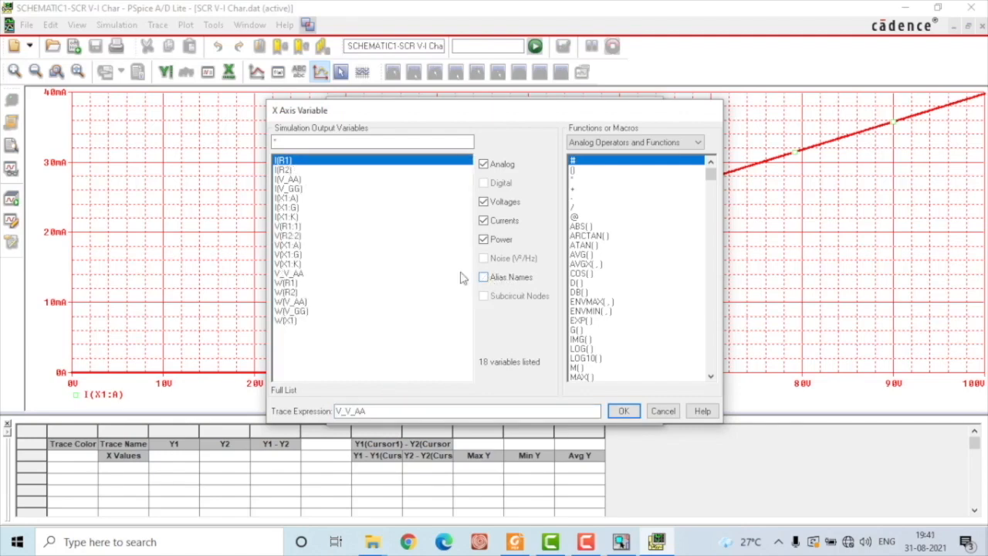
{"action": "left_click", "coordinate": [289, 245]}
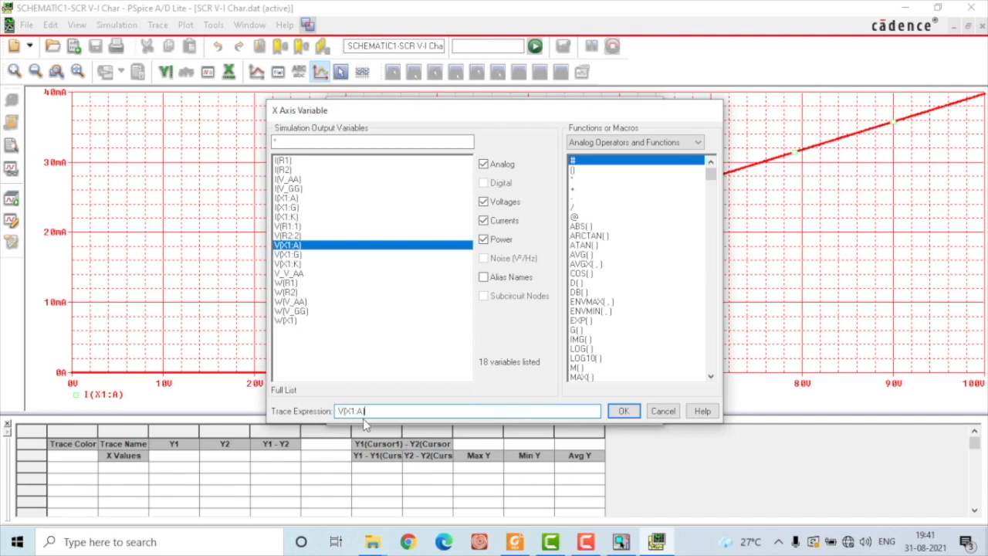
{"action": "left_click", "coordinate": [457, 412]}
{"action": "left_click", "coordinate": [623, 411]}
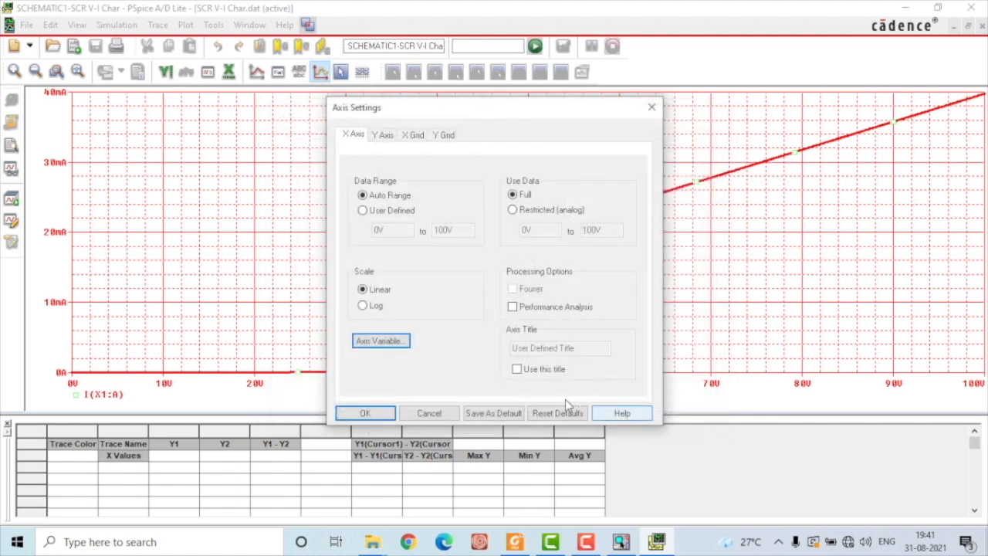
{"action": "left_click", "coordinate": [368, 413]}
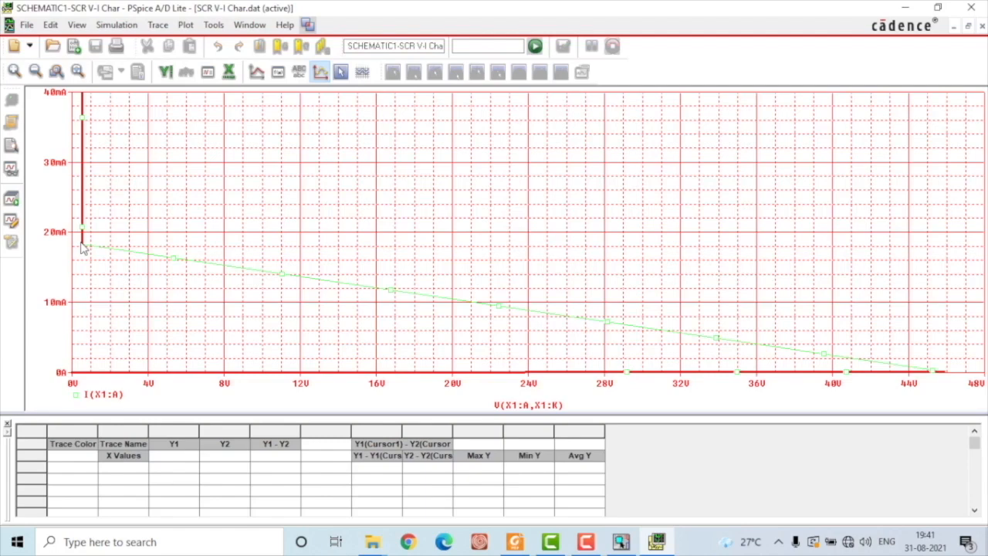
Set the minor grids of both the X and Y axes to None.
{"action": "left_click", "coordinate": [213, 25]}
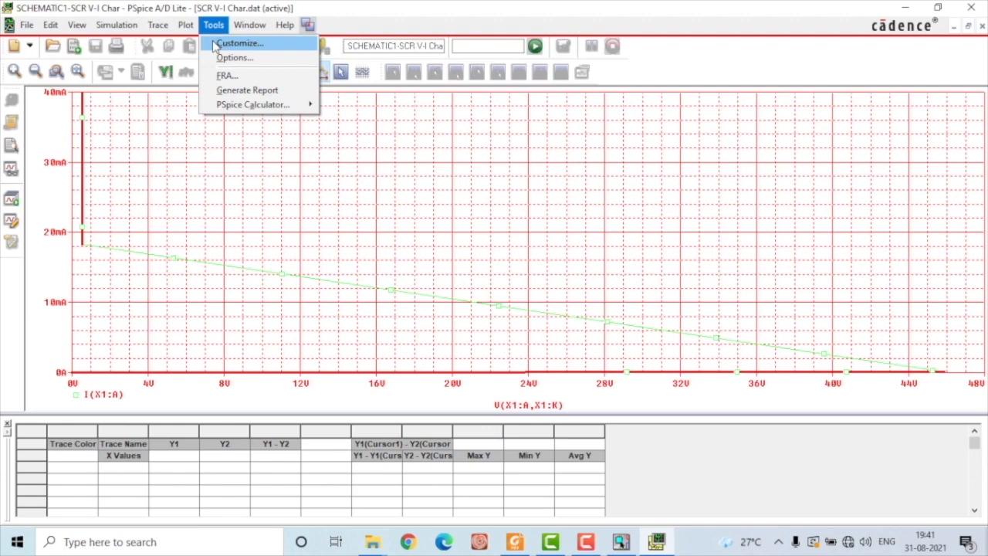
{"action": "mouse_move", "coordinate": [187, 25]}
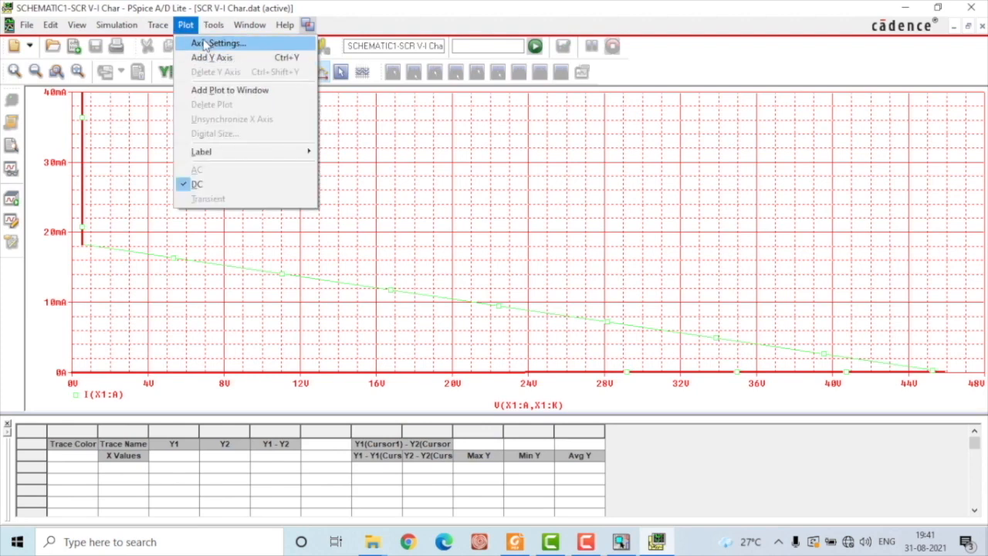
{"action": "left_click", "coordinate": [430, 131]}
{"action": "left_click", "coordinate": [186, 25]}
{"action": "left_click", "coordinate": [199, 47]}
{"action": "left_click", "coordinate": [445, 134]}
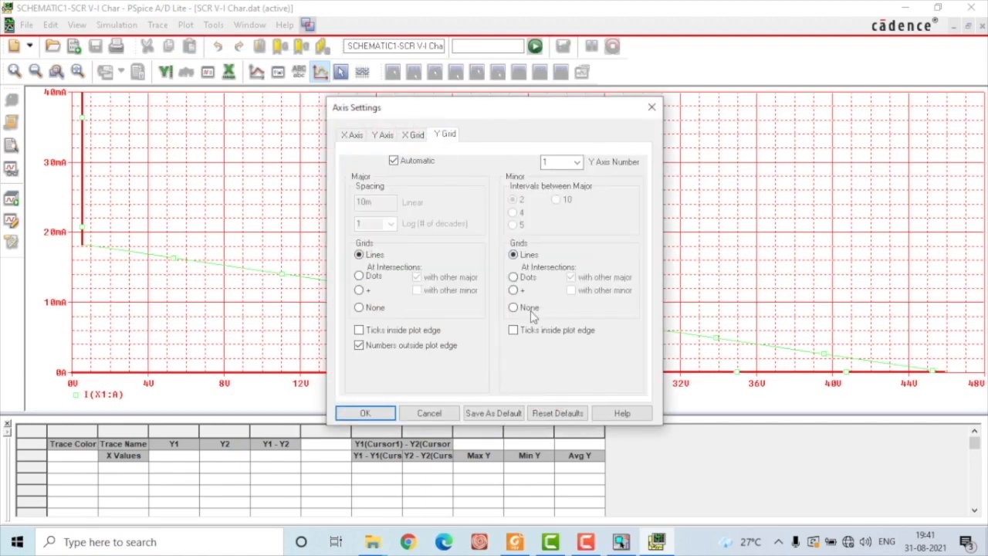
{"action": "left_click", "coordinate": [413, 136]}
{"action": "left_click", "coordinate": [534, 312]}
{"action": "left_click", "coordinate": [379, 415]}
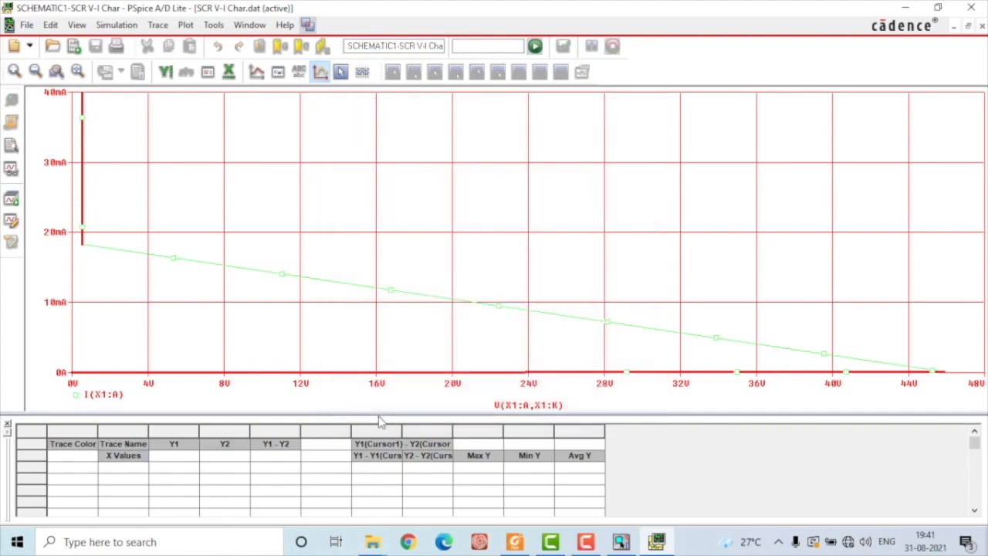
Change the I(X1:A) trace to blue with a thicker line width.
{"action": "left_click", "coordinate": [329, 282]}
{"action": "left_click", "coordinate": [329, 282]}
{"action": "left_click", "coordinate": [330, 284]}
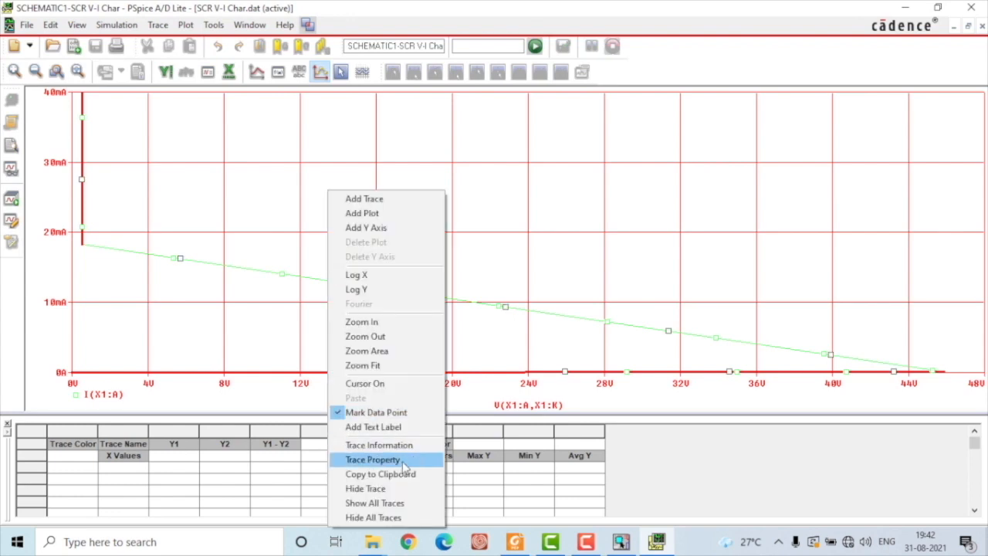
{"action": "left_click", "coordinate": [403, 460]}
{"action": "left_click", "coordinate": [132, 104]}
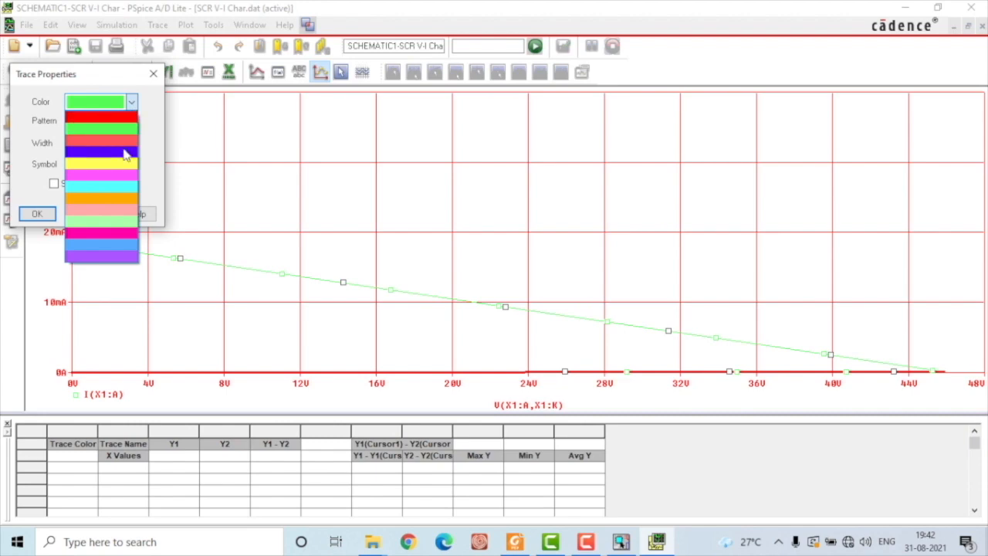
{"action": "left_click", "coordinate": [126, 154]}
{"action": "left_click", "coordinate": [131, 146]}
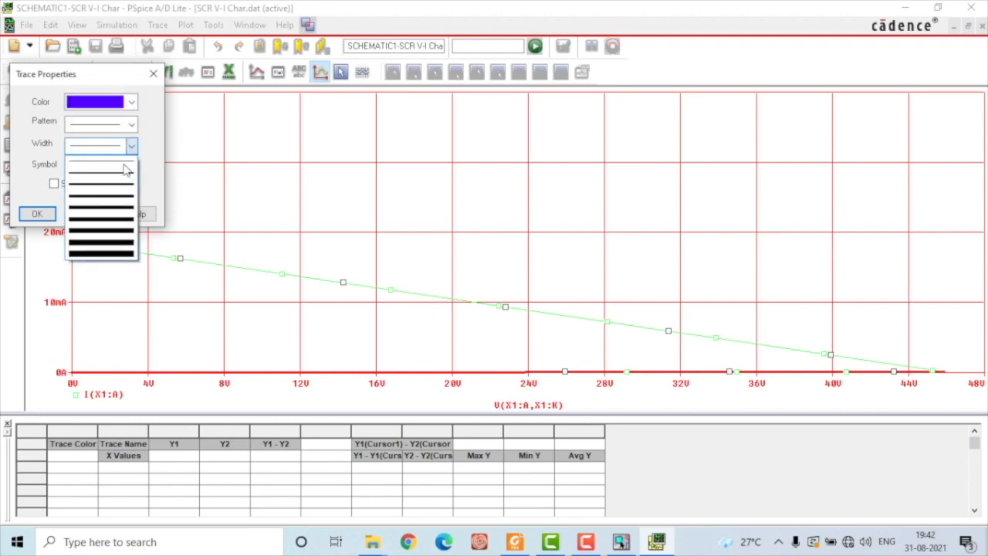
{"action": "left_click", "coordinate": [127, 190]}
{"action": "left_click", "coordinate": [39, 215]}
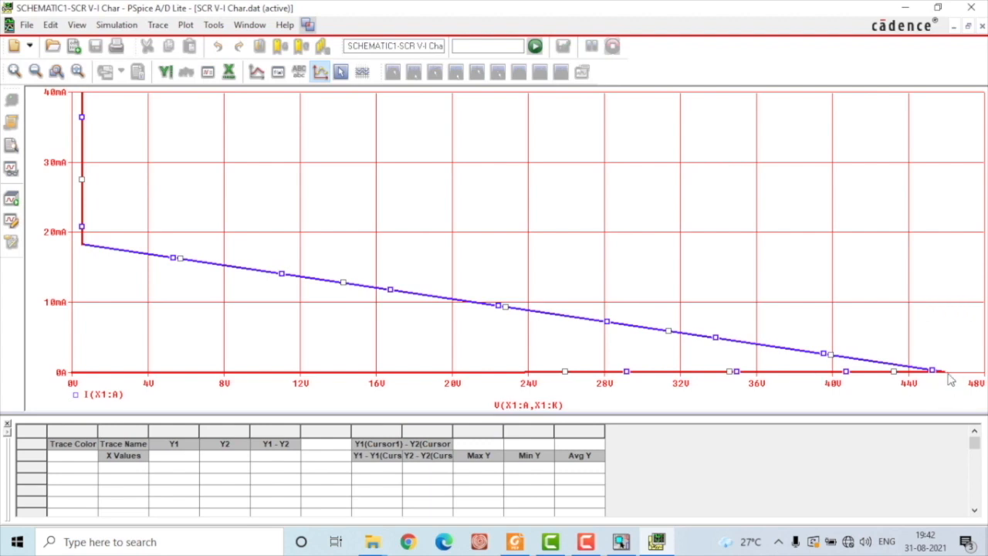
Review the SCR circuit schematic in OrCAD Capture and return to the plot in PSpice A/D.
{"action": "left_click", "coordinate": [599, 546]}
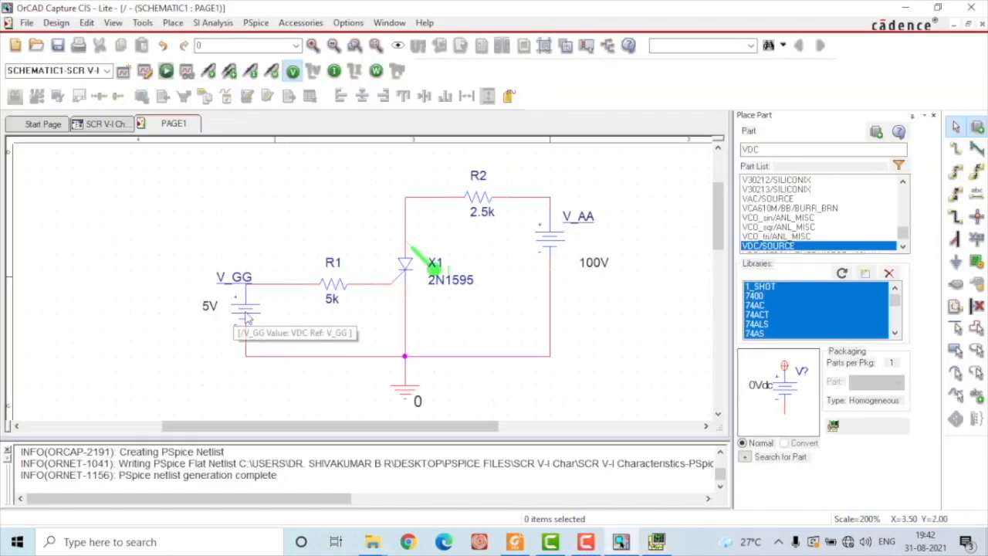
{"action": "left_click", "coordinate": [656, 542]}
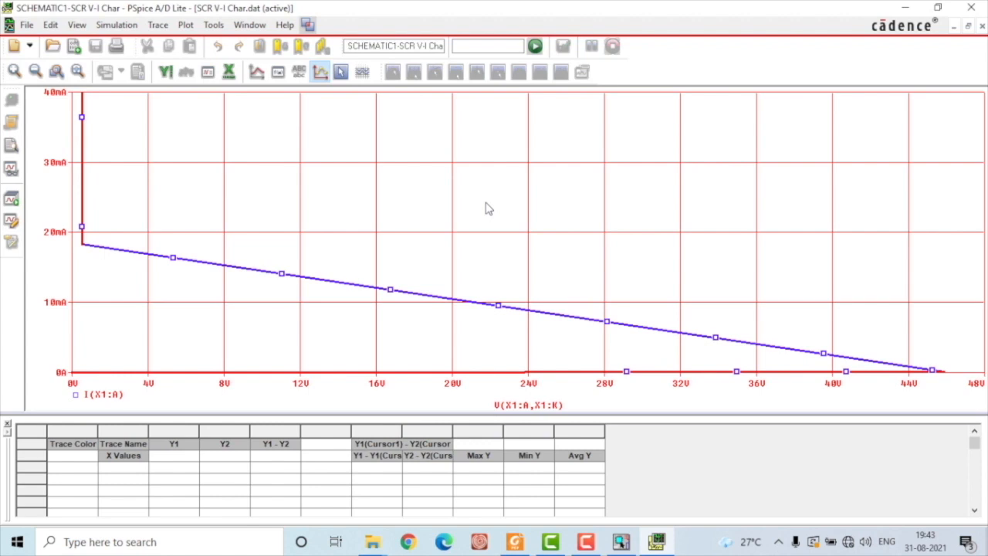
Set the start value of the V_AA DC sweep to -100 and rerun the simulation.
{"action": "left_click", "coordinate": [122, 28]}
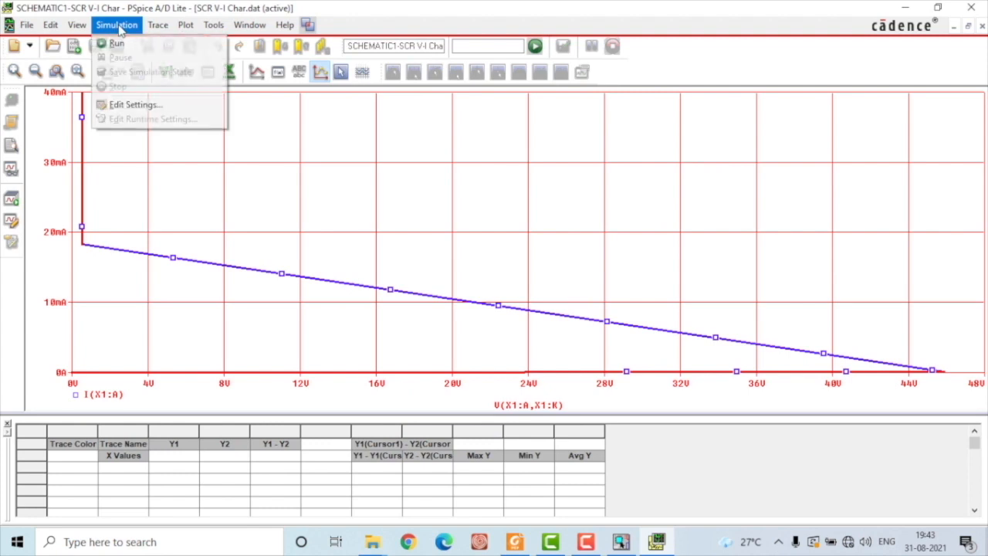
{"action": "left_click", "coordinate": [137, 106]}
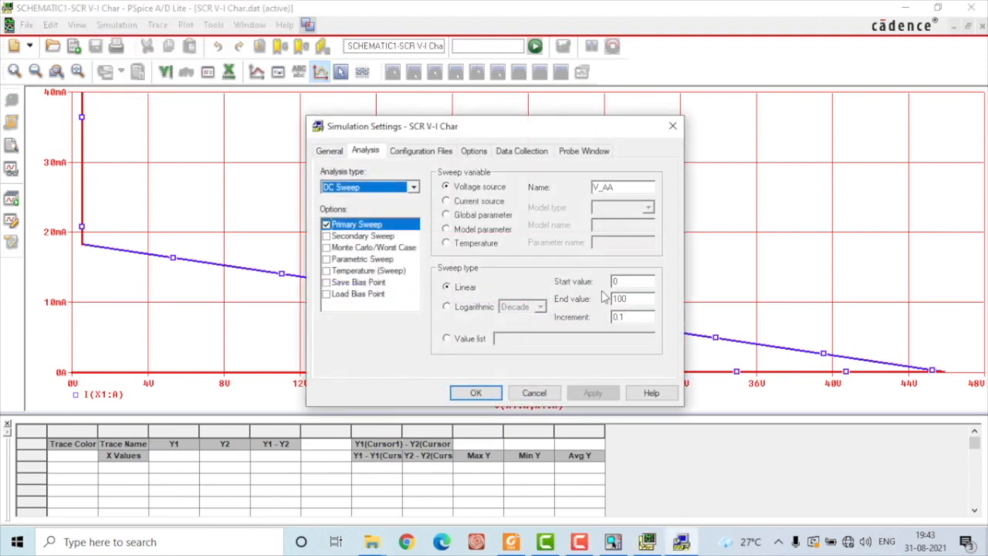
{"action": "left_click", "coordinate": [620, 281]}
{"action": "key", "text": "BackSpace"}
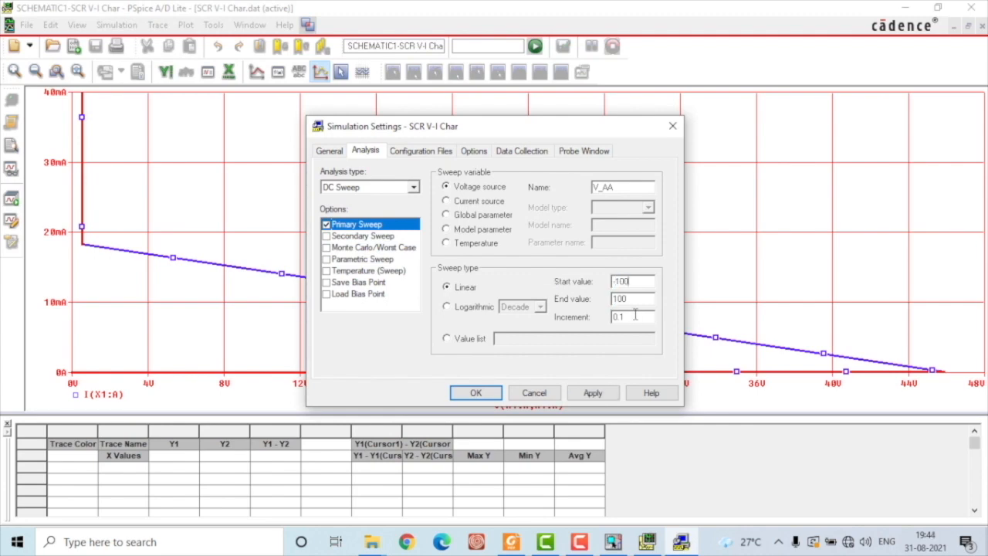
{"action": "left_click", "coordinate": [610, 394]}
{"action": "left_click", "coordinate": [479, 393]}
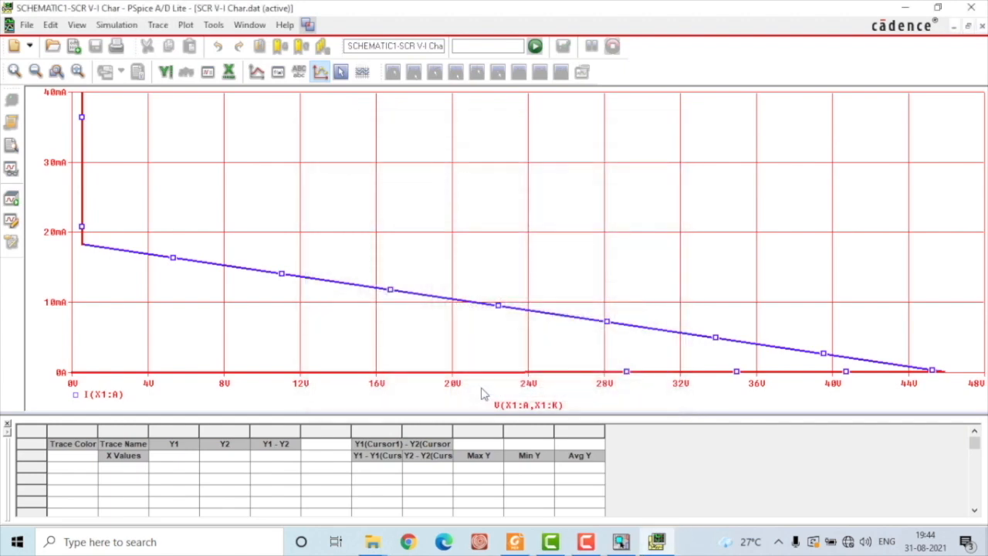
{"action": "left_click", "coordinate": [535, 48]}
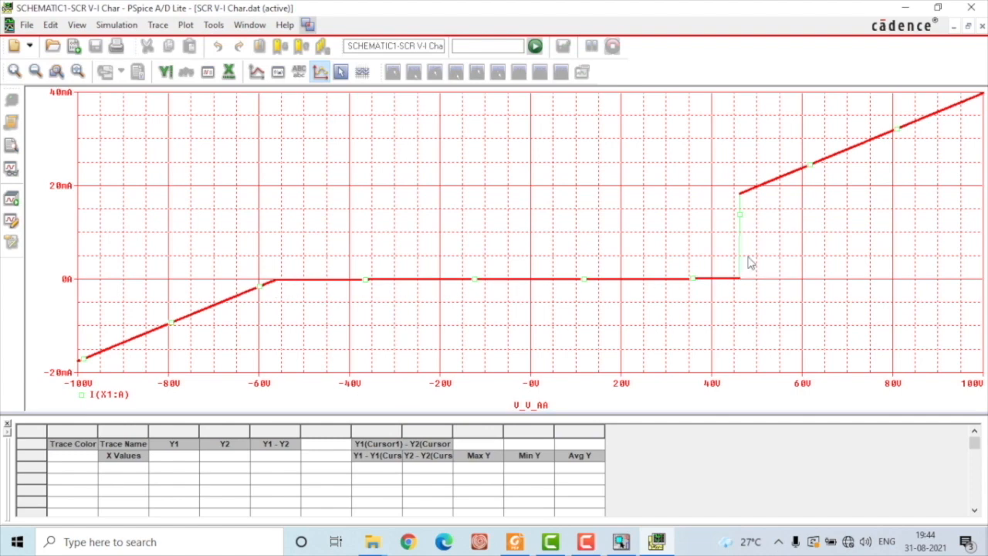
Change the plot's X-axis variable to V(X1:A,X1:K) for the new sweep results.
{"action": "double_click", "coordinate": [536, 389]}
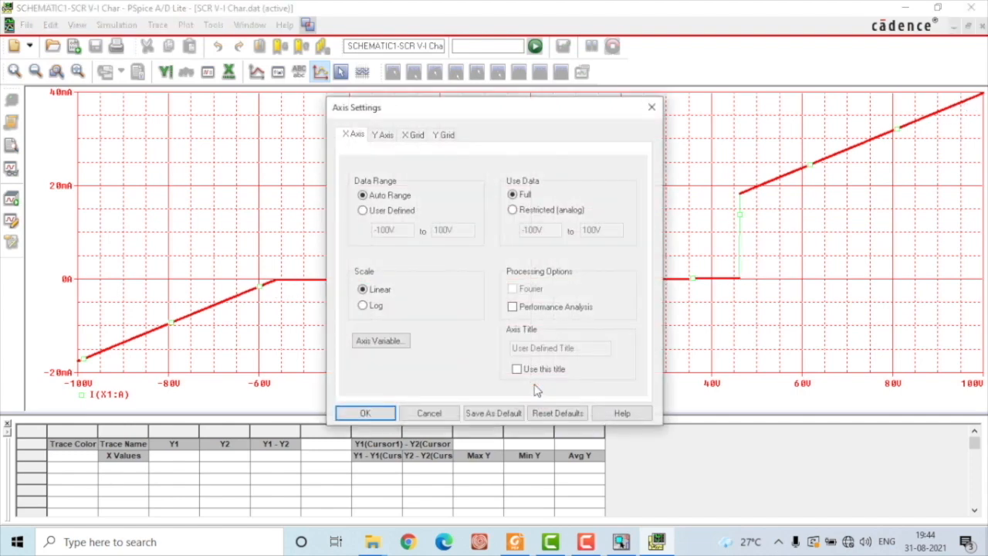
{"action": "key", "text": "Escape"}
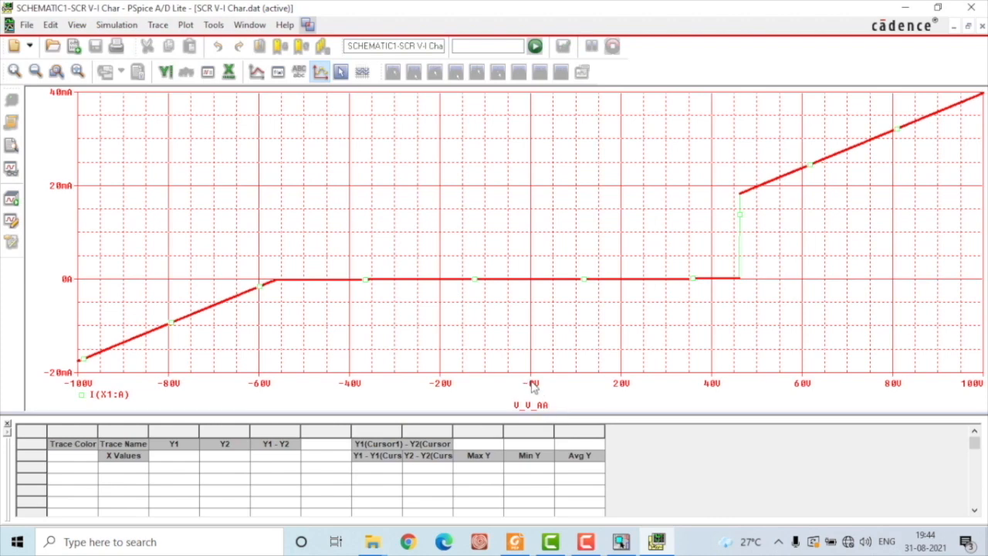
{"action": "double_click", "coordinate": [533, 386]}
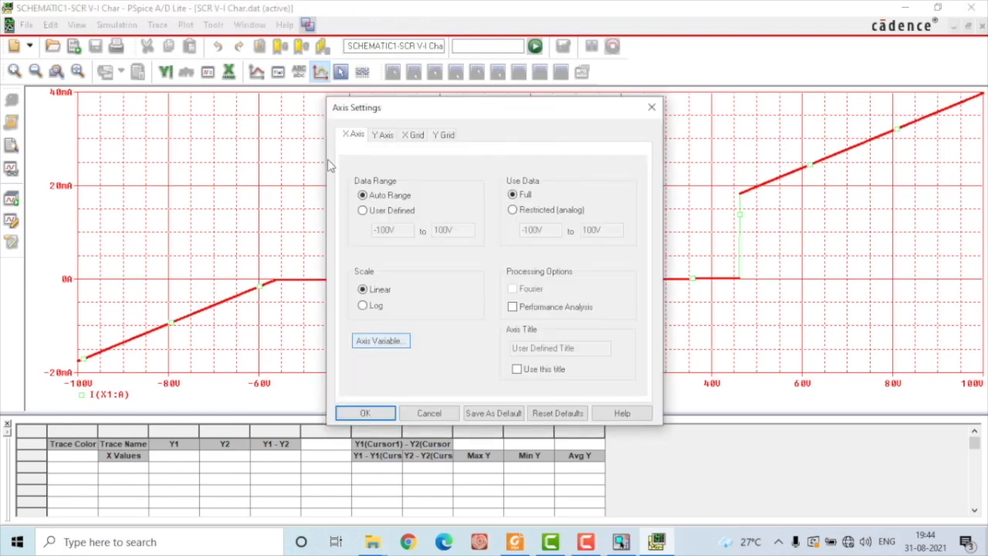
{"action": "left_click", "coordinate": [402, 342]}
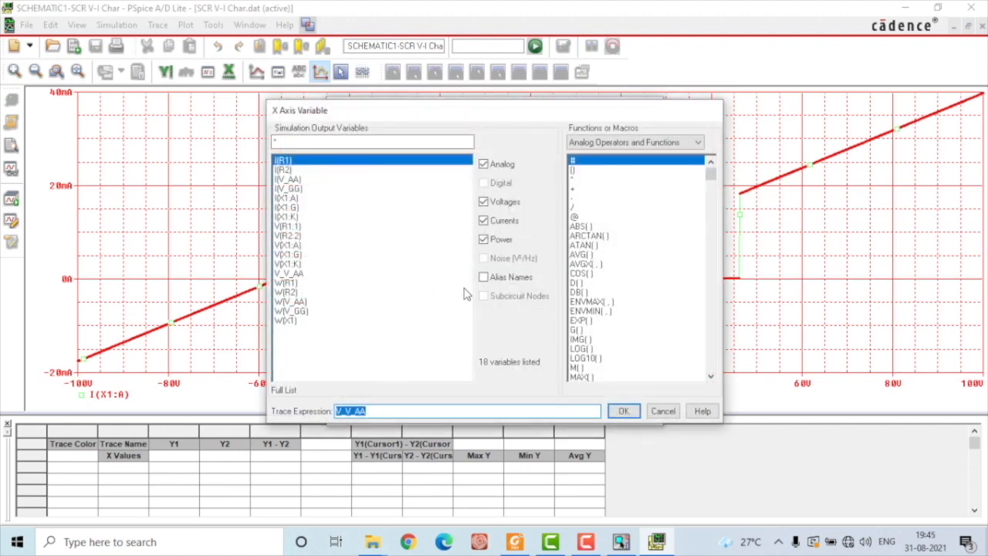
{"action": "left_click", "coordinate": [297, 245]}
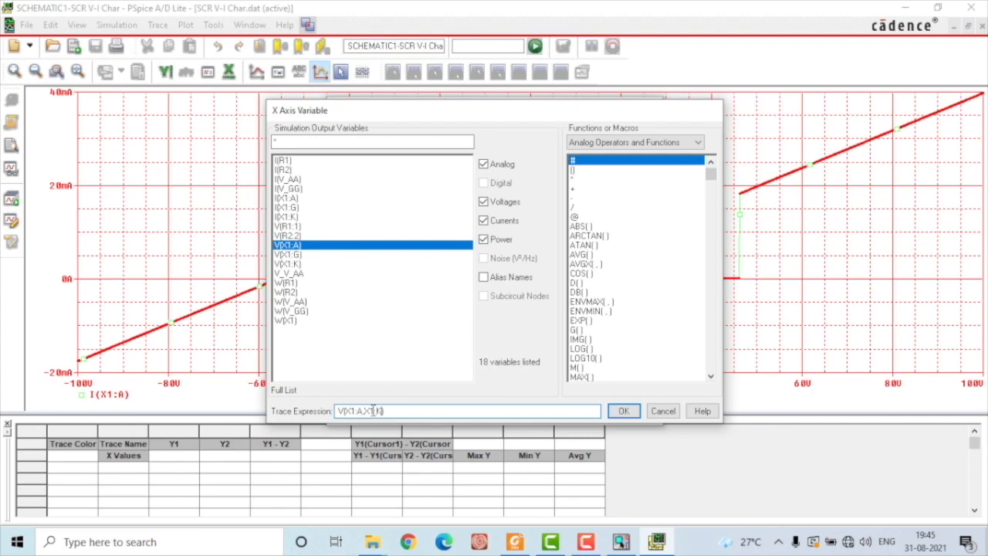
{"action": "left_click", "coordinate": [633, 415]}
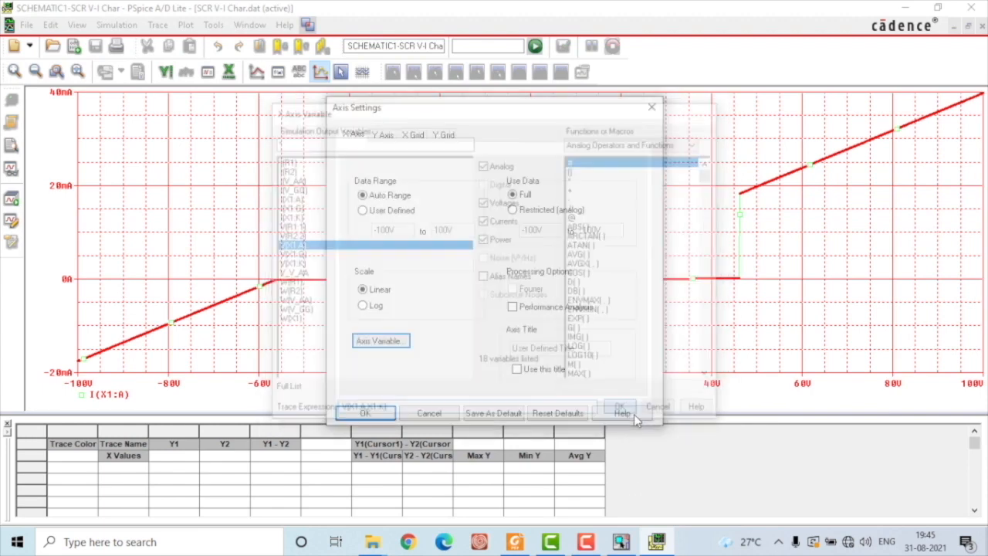
{"action": "left_click", "coordinate": [381, 413]}
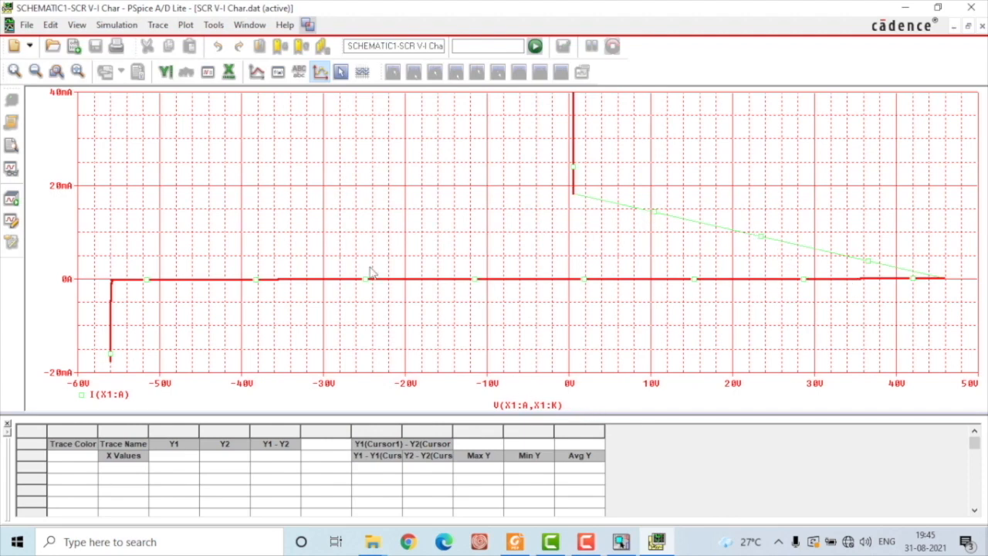
Remove the minor grid lines of both axes from the new V-I plot.
{"action": "left_click", "coordinate": [185, 25]}
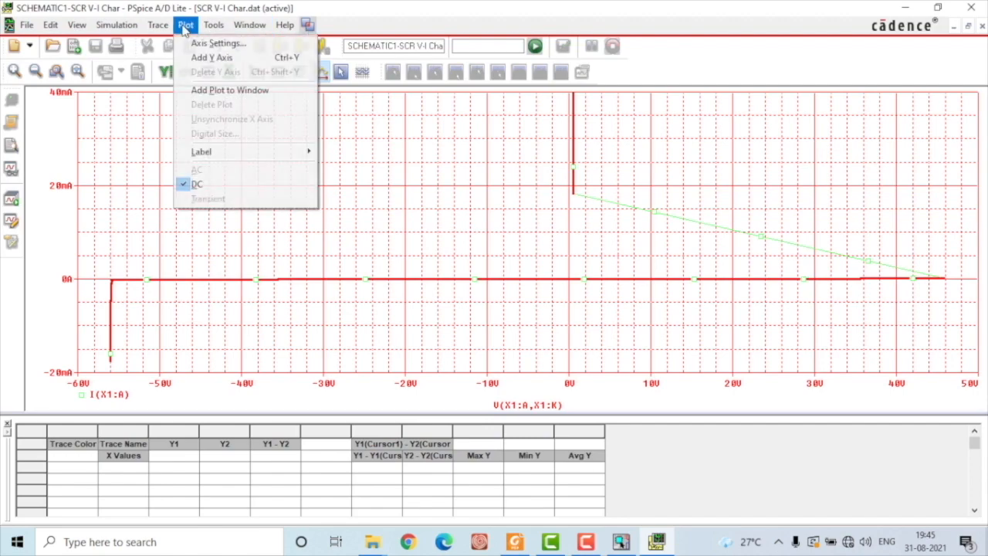
{"action": "left_click", "coordinate": [201, 46]}
{"action": "left_click", "coordinate": [438, 138]}
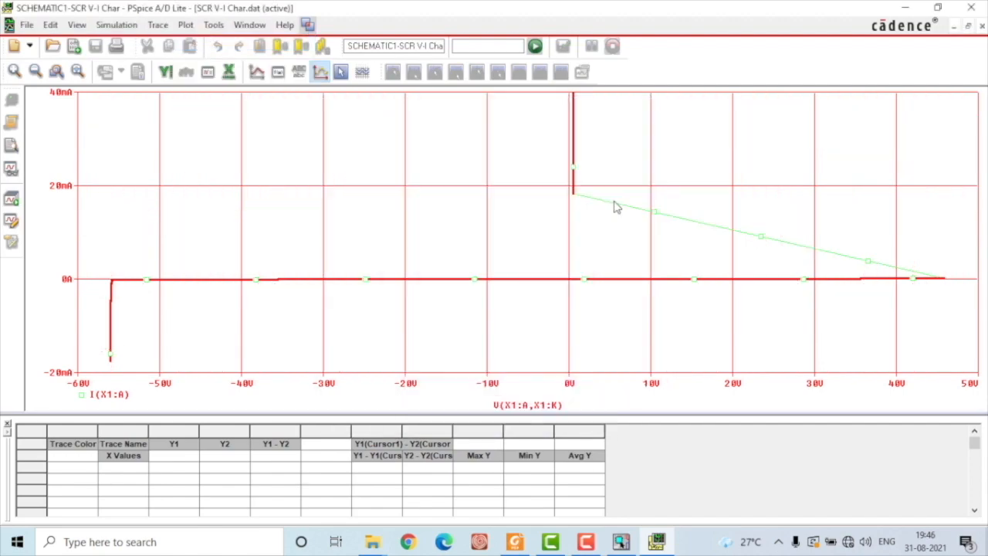
Change the I(X1:A) trace to blue with a thicker line through its trace properties.
{"action": "left_click", "coordinate": [616, 205]}
{"action": "right_click", "coordinate": [615, 204]}
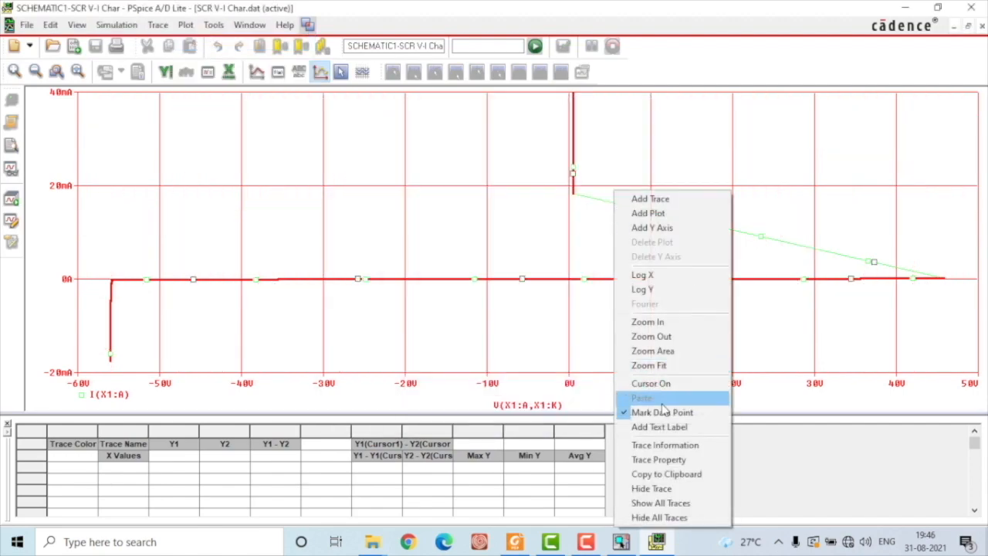
{"action": "left_click", "coordinate": [679, 462]}
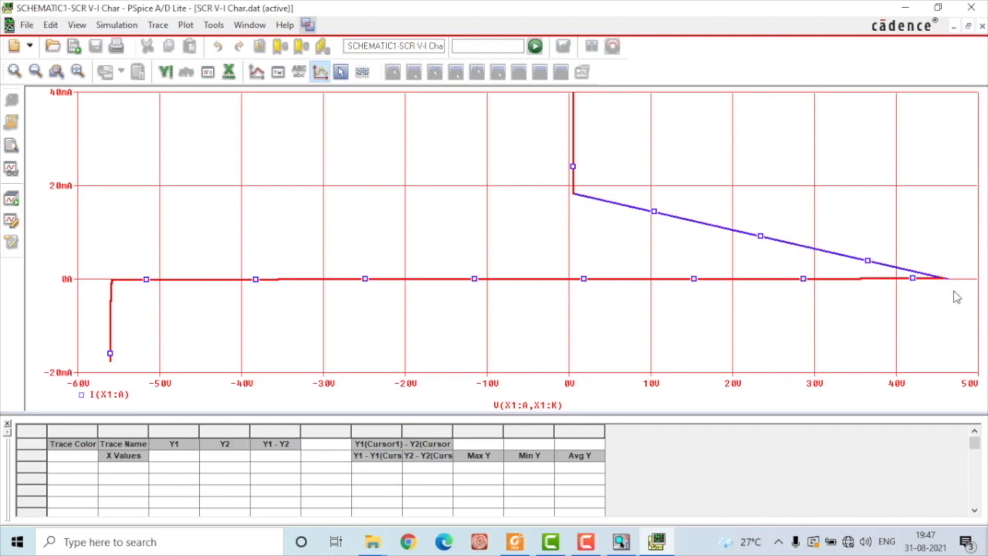
Measure the forward breakover point and the reverse breakdown point of the I(X1:A) trace with the plot cursor.
{"action": "left_click", "coordinate": [342, 73]}
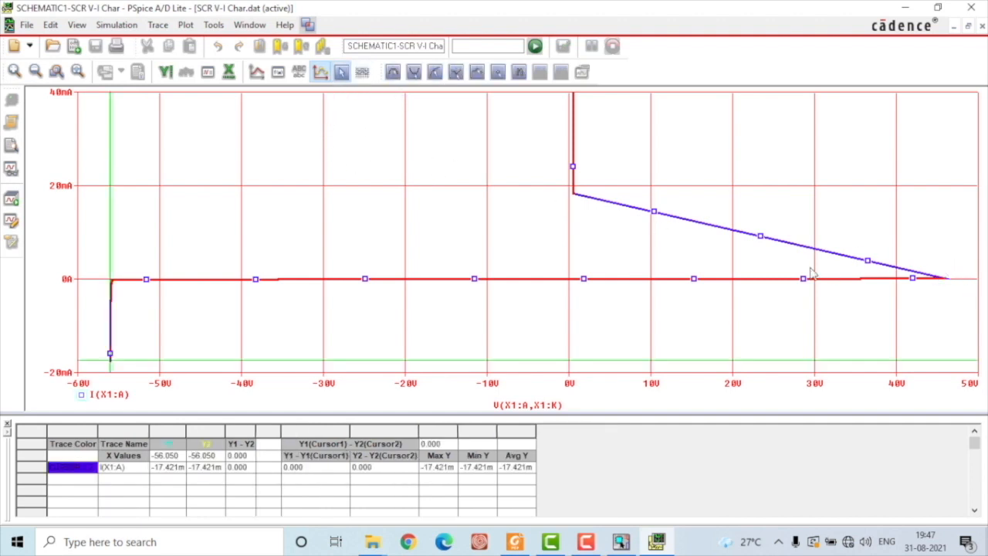
{"action": "left_click", "coordinate": [948, 283]}
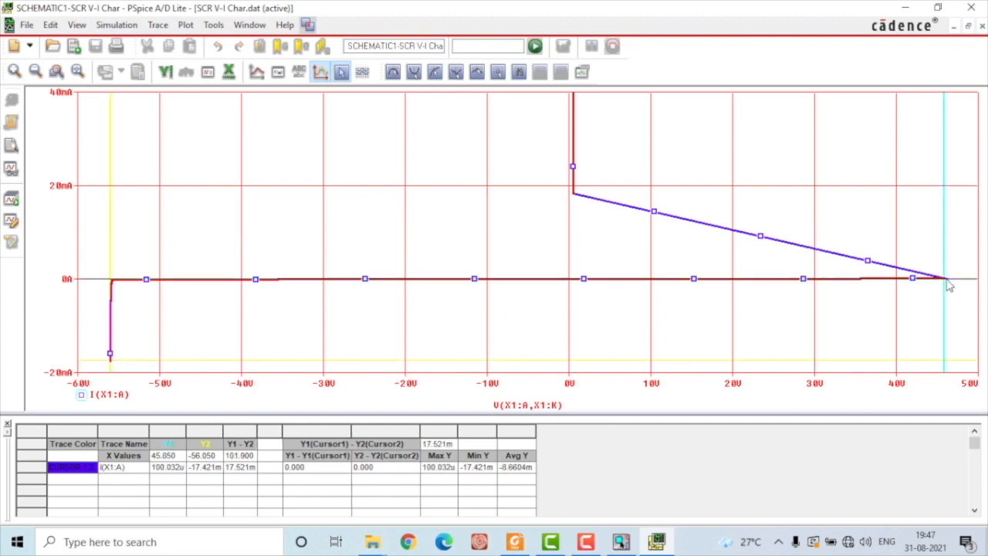
{"action": "left_click", "coordinate": [161, 459]}
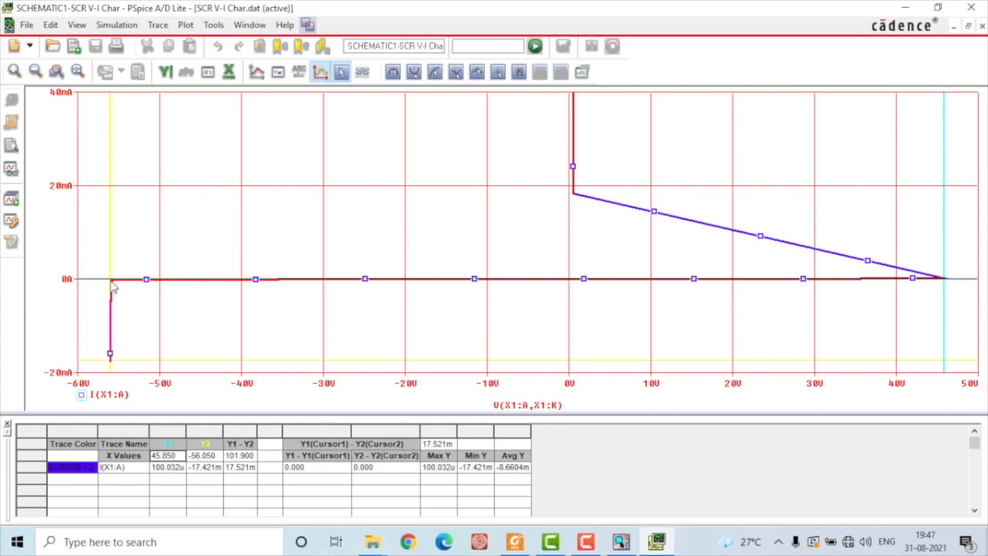
{"action": "left_click", "coordinate": [114, 286]}
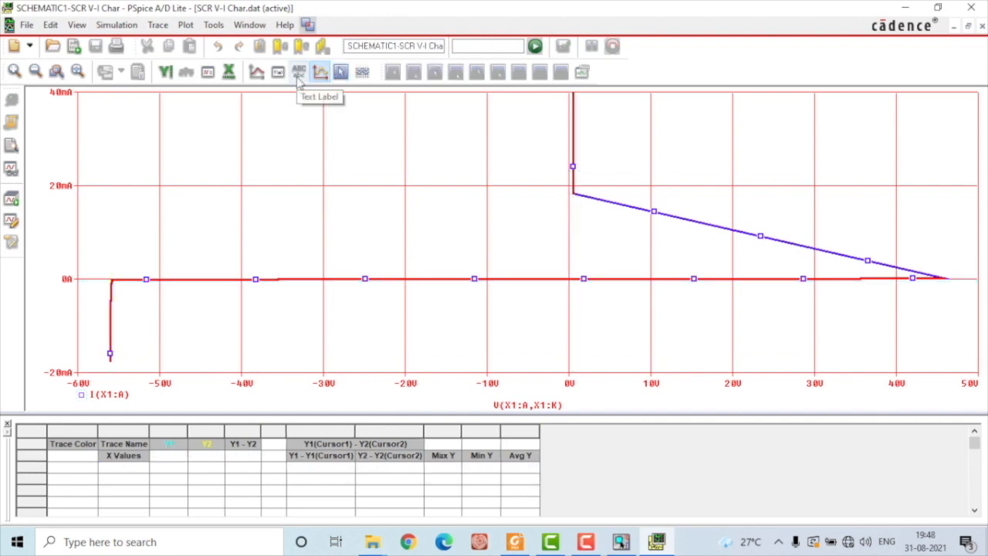
Add the text label "Forward Characteristics" above the sloping forward part of the curve.
{"action": "left_click", "coordinate": [298, 77]}
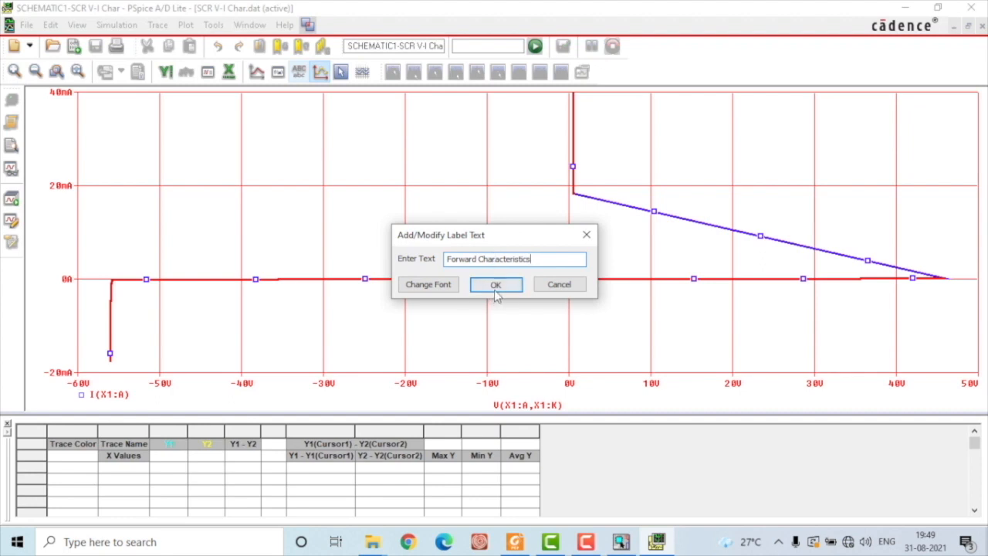
{"action": "left_click", "coordinate": [495, 284]}
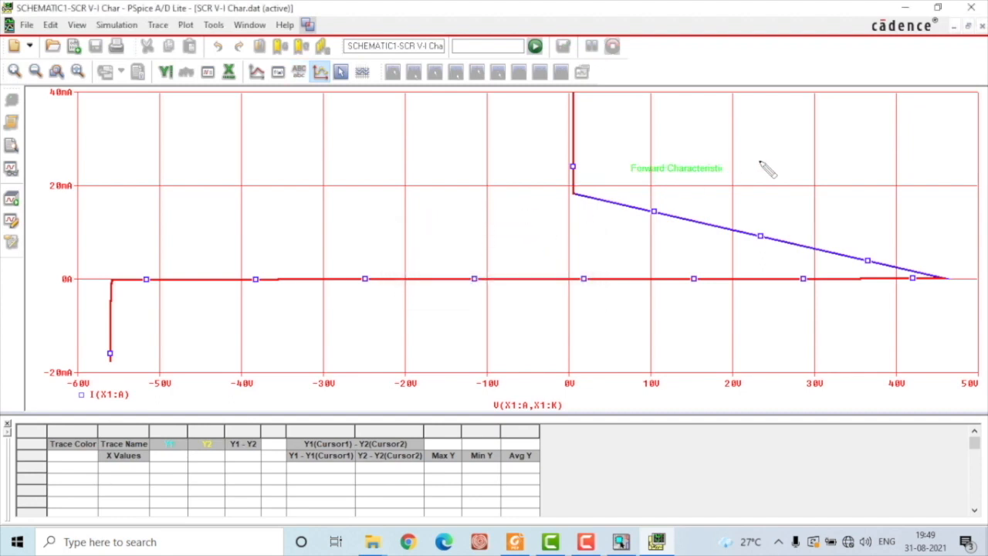
{"action": "left_click", "coordinate": [860, 143]}
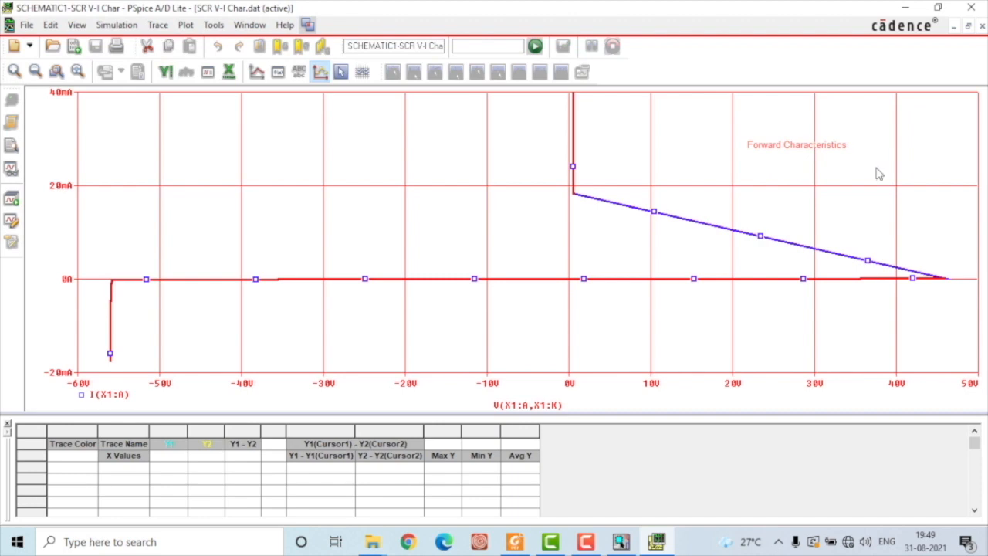
Format the "Forward Characteristics" label in bold black Times New Roman.
{"action": "double_click", "coordinate": [822, 150]}
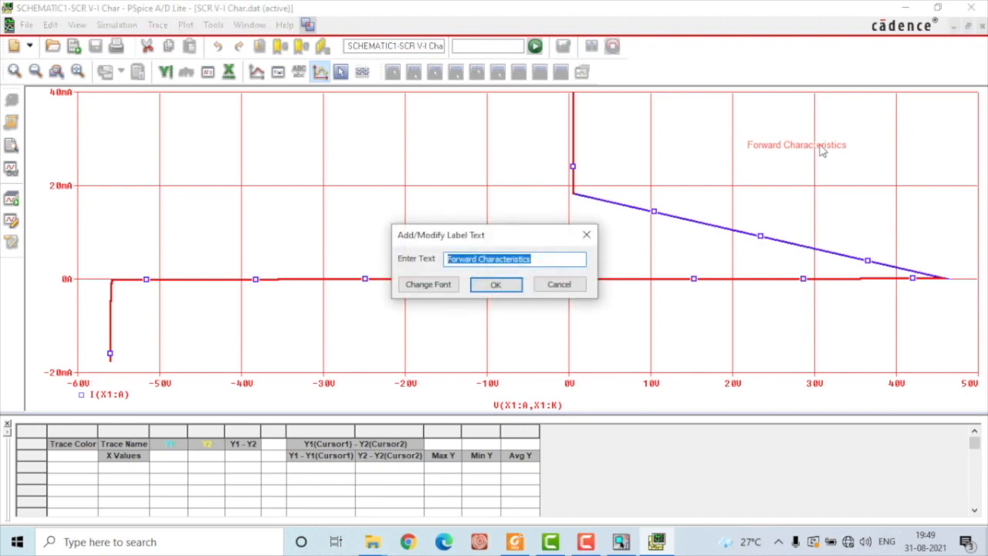
{"action": "left_click", "coordinate": [427, 285]}
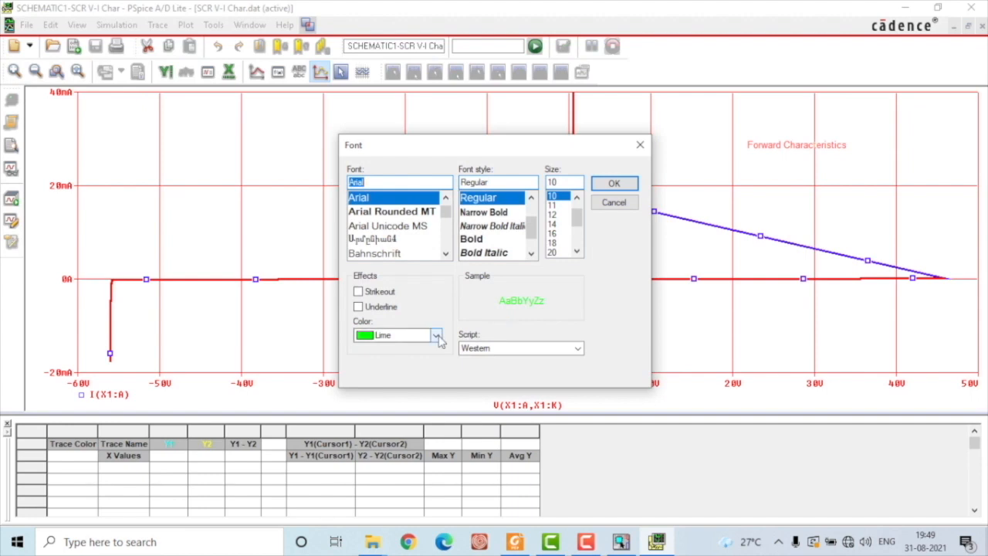
{"action": "left_click", "coordinate": [437, 337]}
{"action": "left_click", "coordinate": [437, 348]}
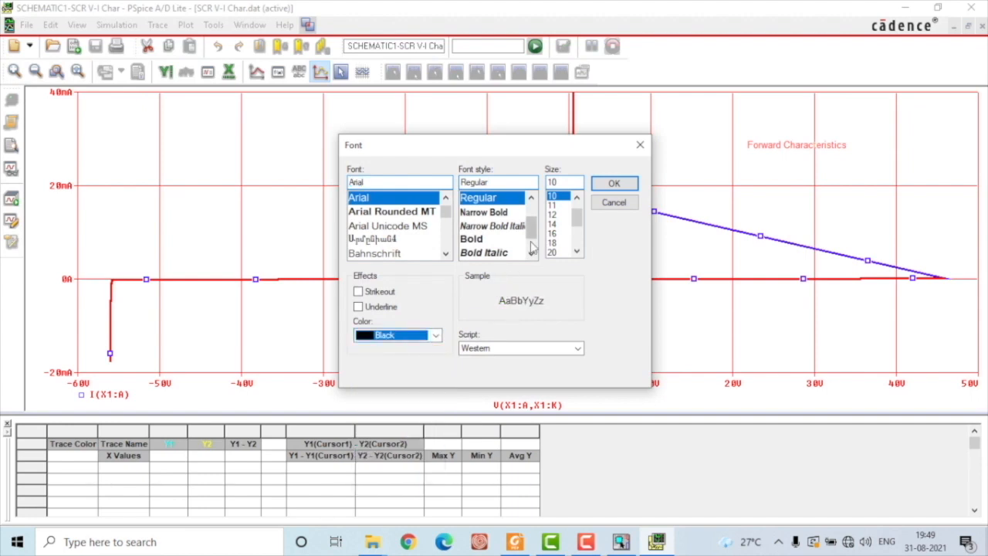
{"action": "left_click", "coordinate": [501, 245]}
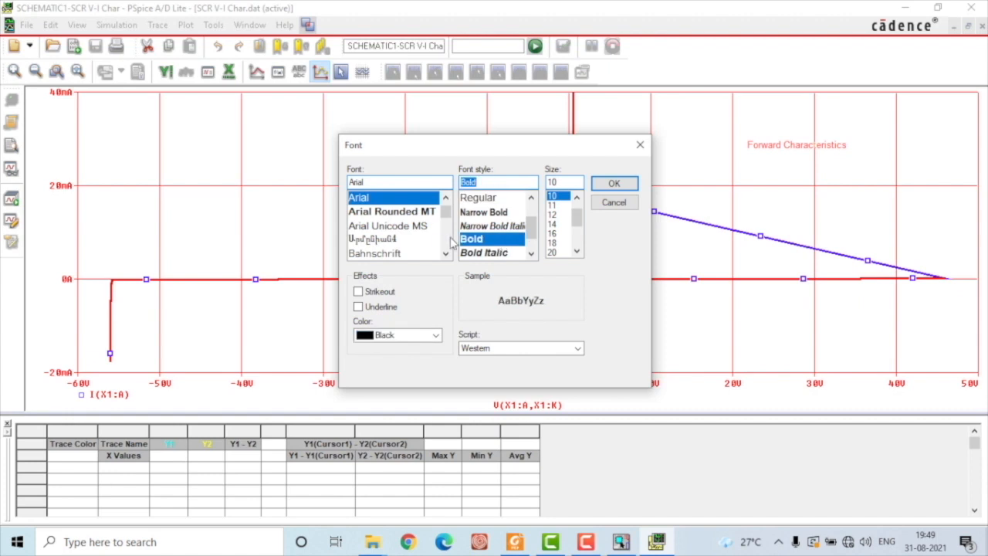
{"action": "left_click_drag", "start_coordinate": [393, 184], "coordinate": [322, 187]}
{"action": "type", "text": "tim"}
{"action": "left_click", "coordinate": [392, 199]}
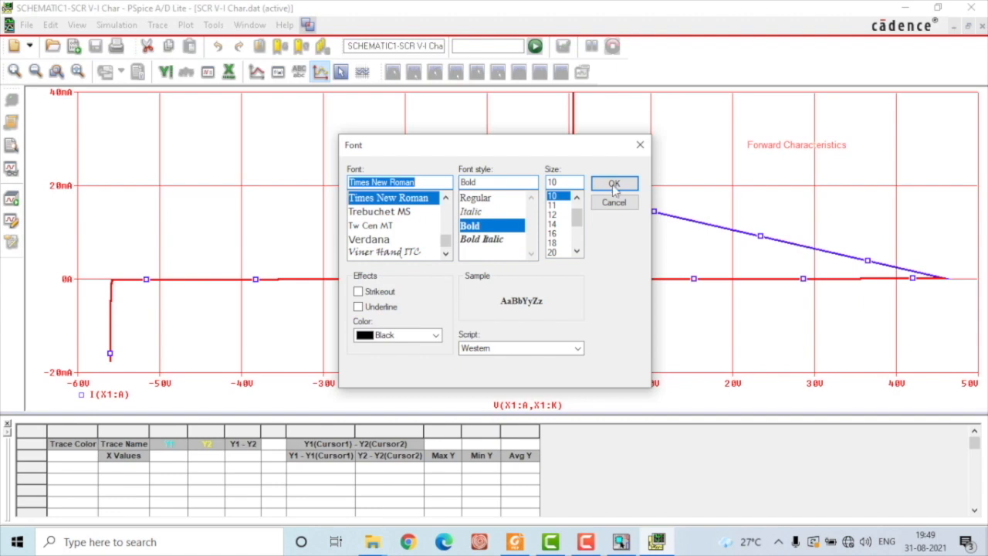
{"action": "left_click", "coordinate": [616, 185]}
{"action": "left_click", "coordinate": [498, 284]}
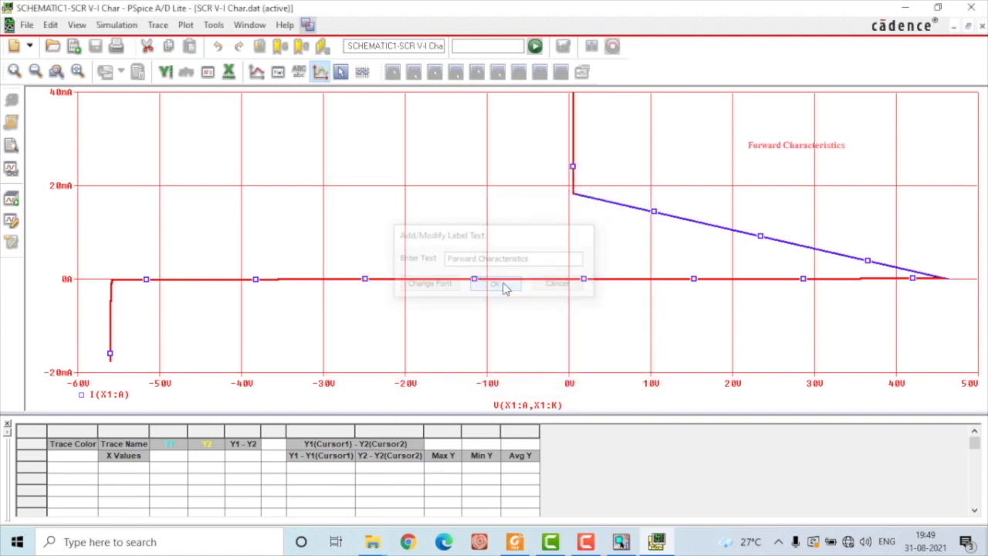
Add the text label "Reverse Characteristics" beside the reverse breakdown part of the curve, in bold black Times New Roman.
{"action": "left_click", "coordinate": [299, 72]}
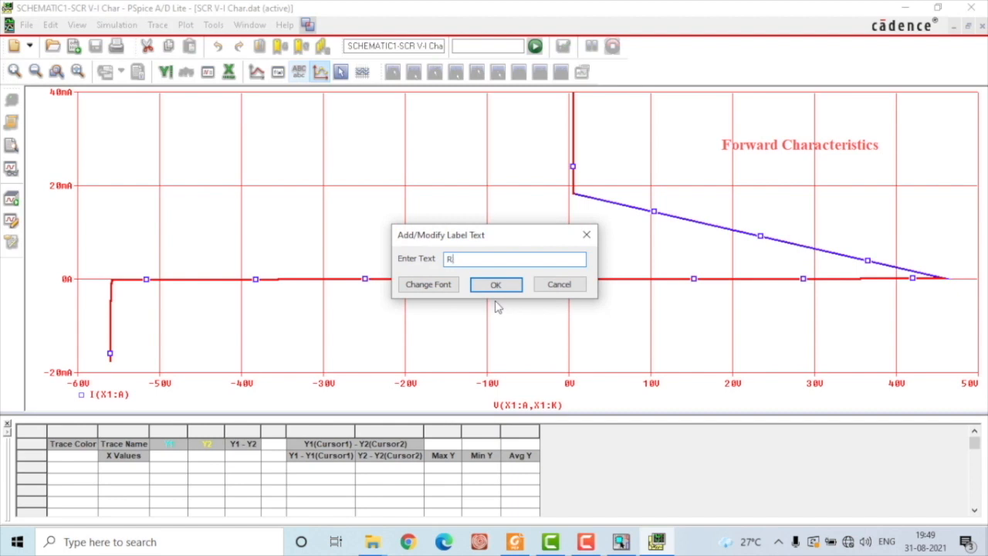
{"action": "type", "text": "R"}
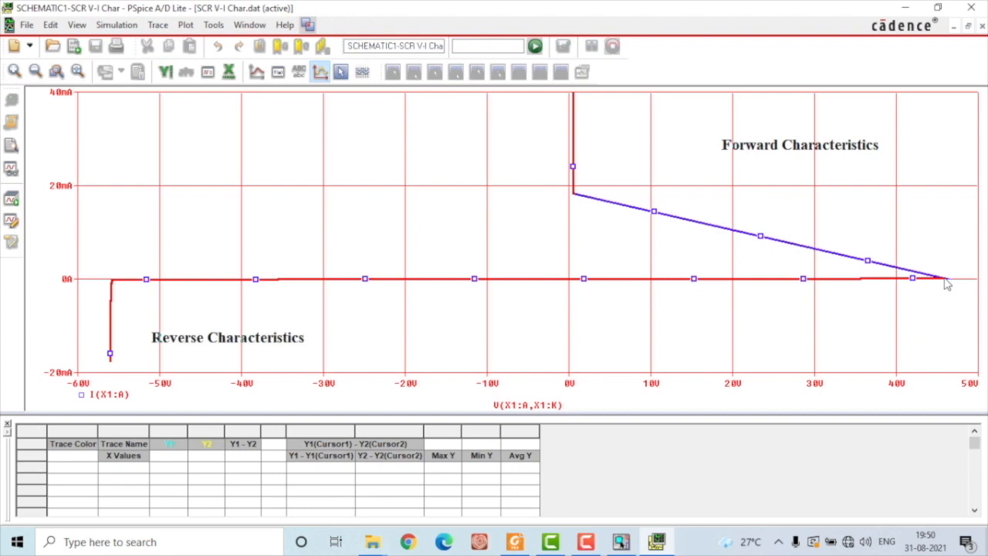
Turn the plot cursor on and place it at the forward breakover point to read its voltage.
{"action": "left_click", "coordinate": [341, 72]}
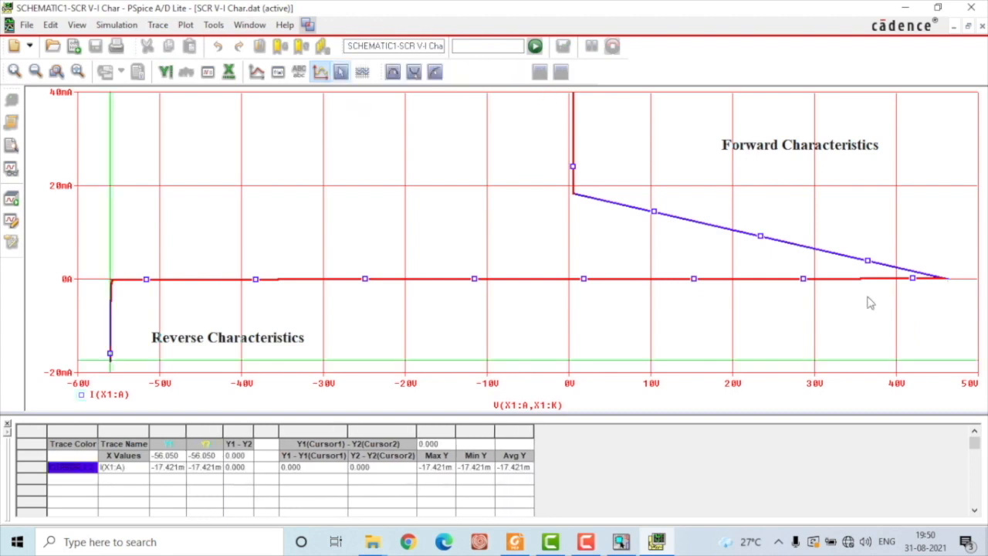
{"action": "left_click", "coordinate": [942, 280]}
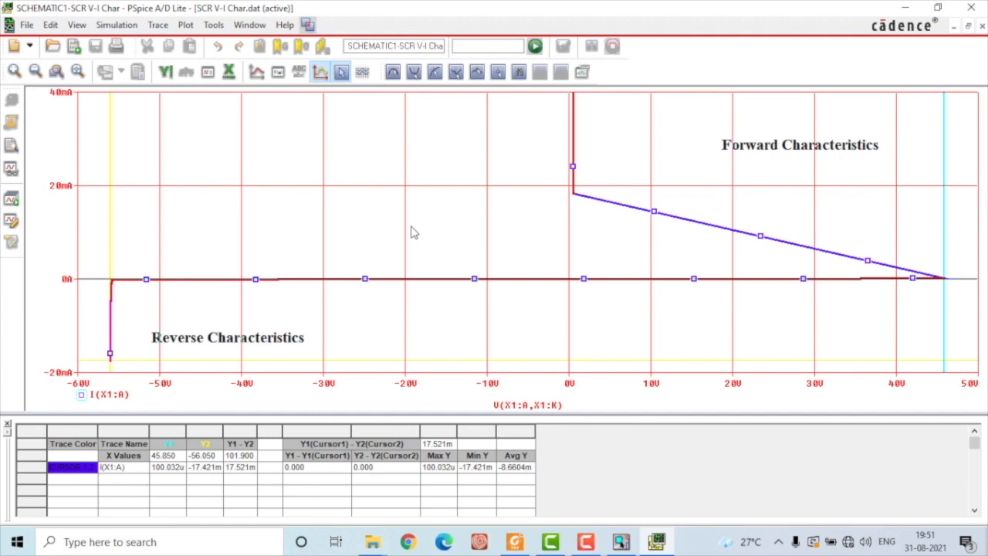
Set Microsoft Print to PDF as the printer for the characteristics plot.
{"action": "left_click", "coordinate": [117, 48]}
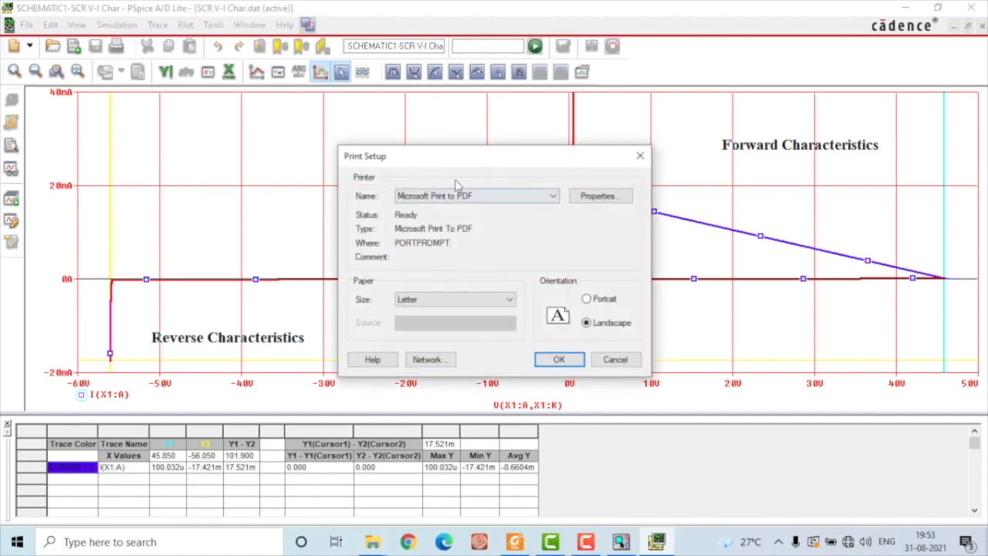
{"action": "left_click", "coordinate": [452, 197]}
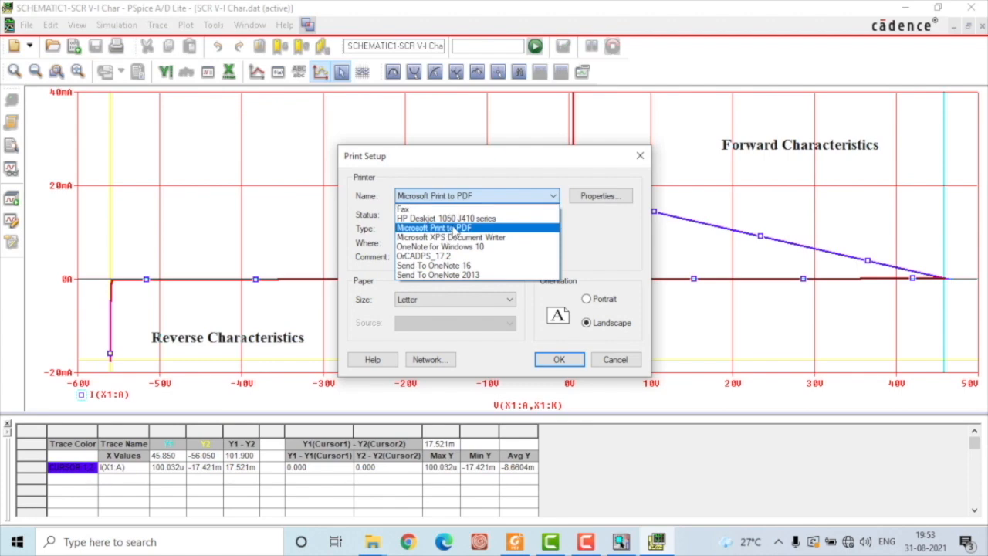
{"action": "left_click", "coordinate": [453, 228]}
{"action": "left_click", "coordinate": [559, 358]}
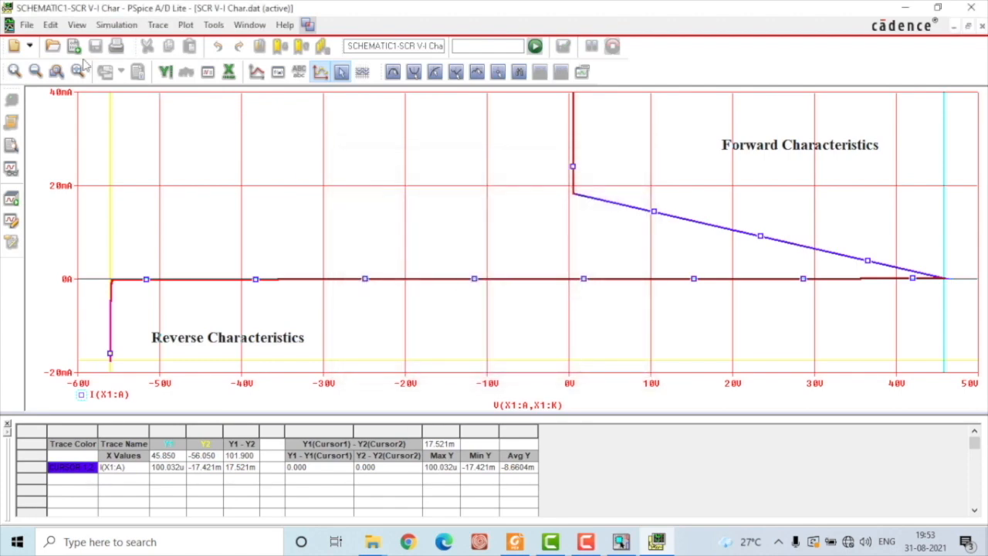
Preview the printed page of the labelled plot, view its print options, and close them without printing.
{"action": "left_click", "coordinate": [27, 25]}
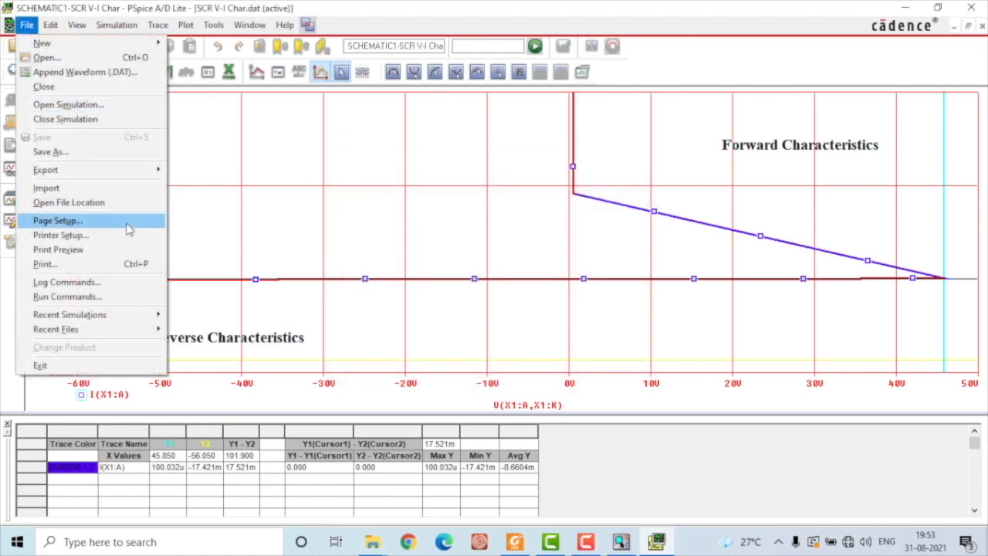
{"action": "left_click", "coordinate": [130, 250]}
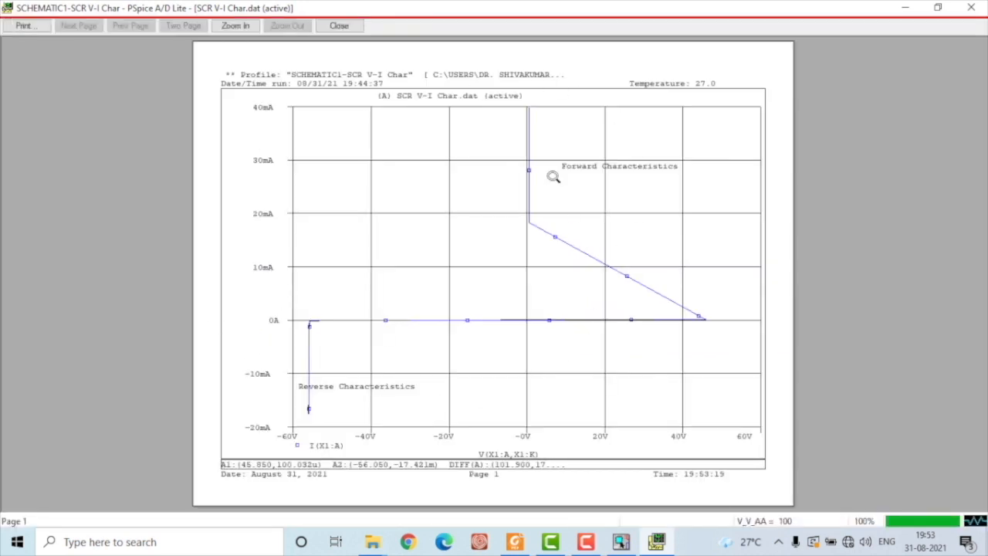
{"action": "left_click", "coordinate": [25, 27]}
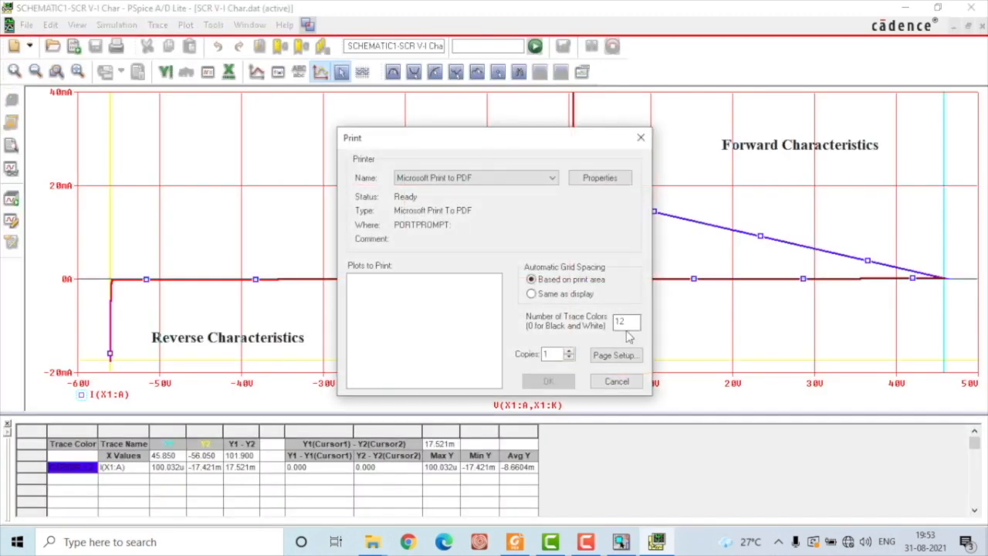
{"action": "left_click", "coordinate": [641, 139]}
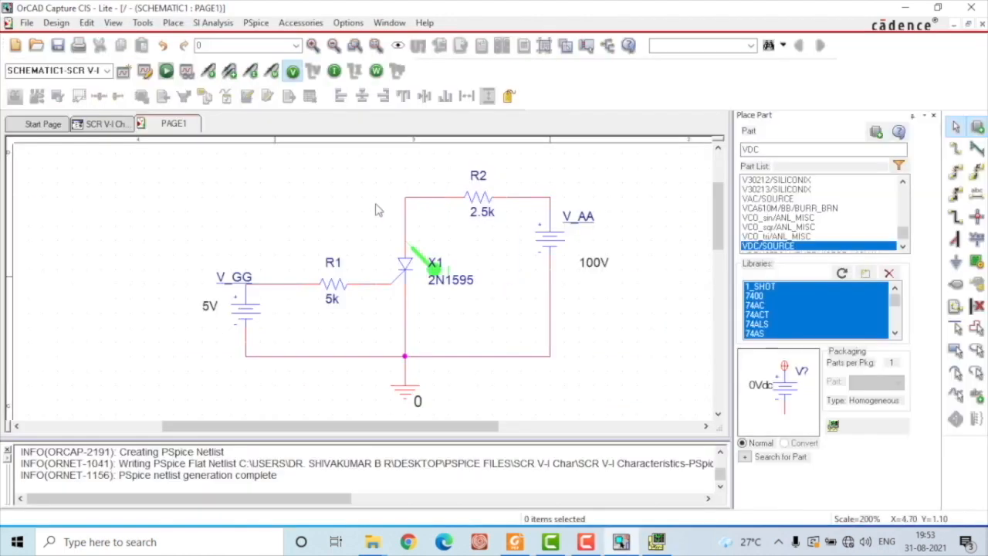